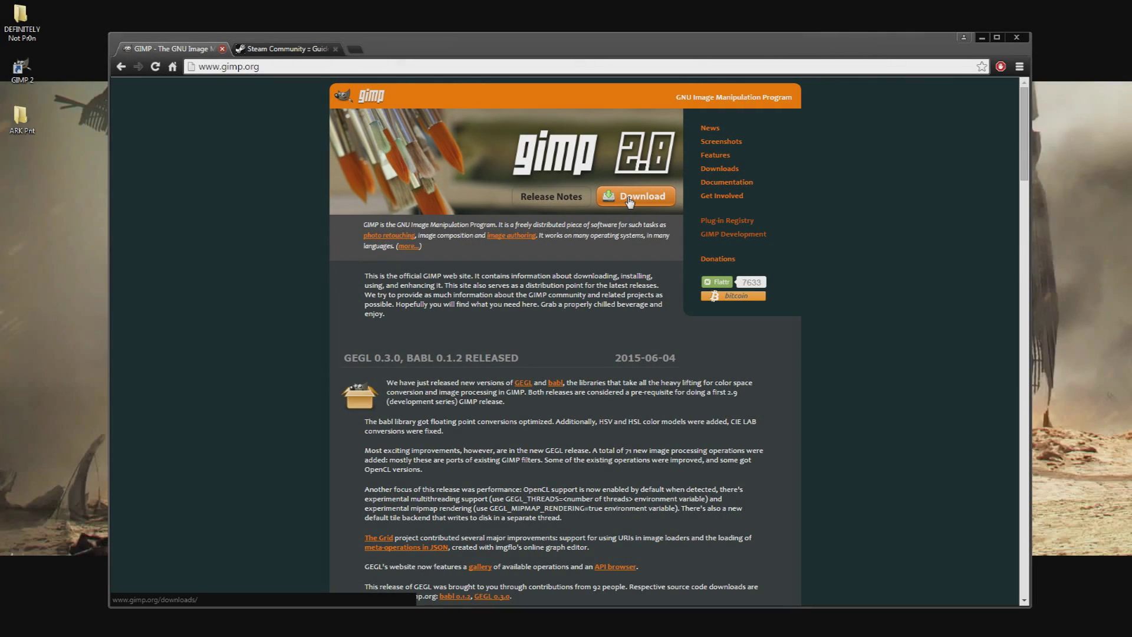
- On the Steam ARKpnt Editor guide, download ARKpnt Editor version 1.10
left_click(292, 51)
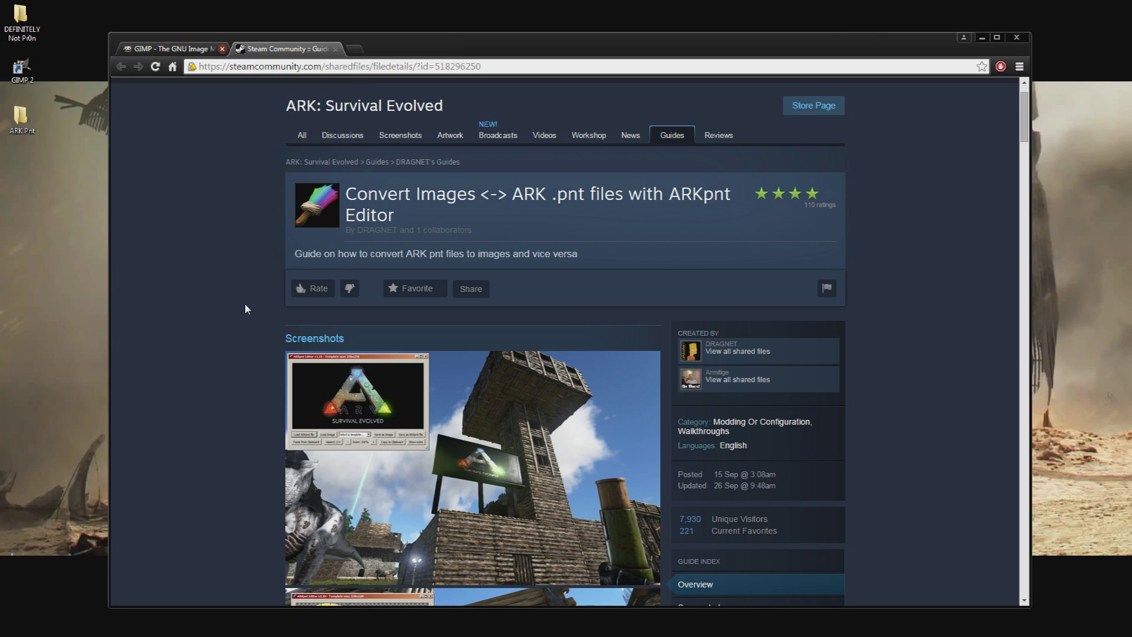
scroll(245, 309, "down", 9)
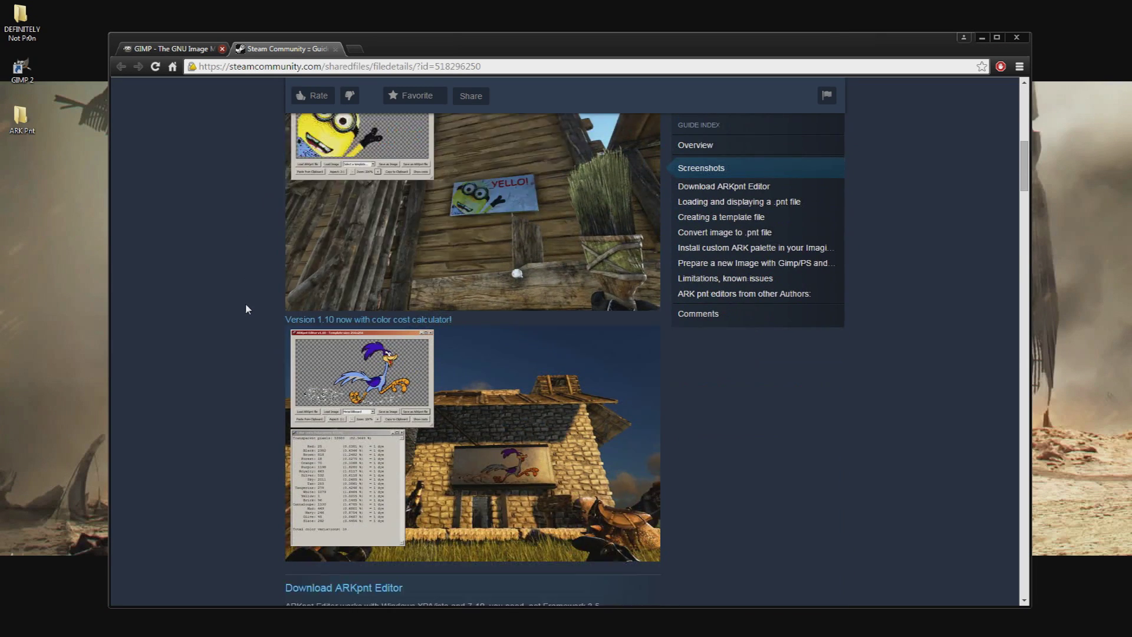
scroll(246, 308, "down", 5)
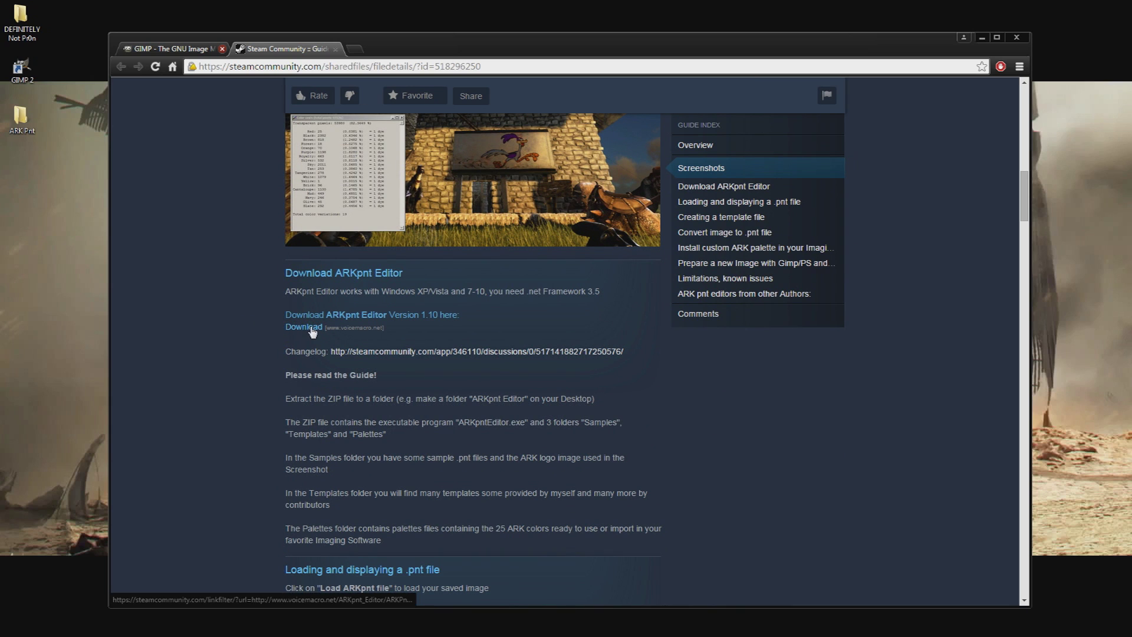
left_click(301, 328)
left_click(305, 328)
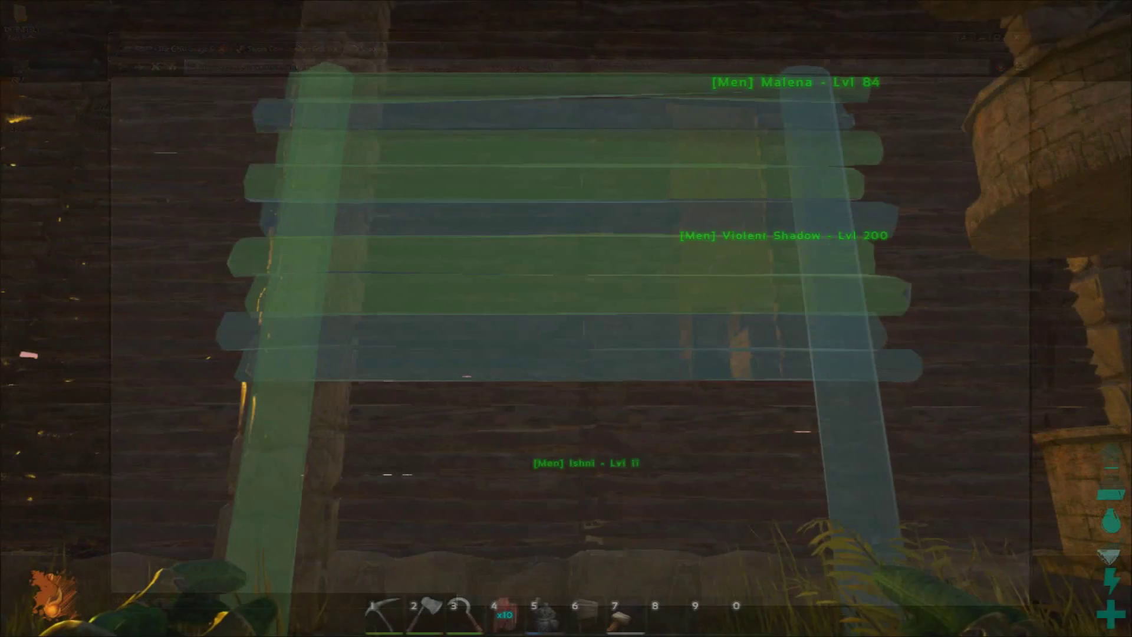
- Place the Large Wood Signpost, then paint a black rectangular outline on it with the paintbrush
left_click(566, 318)
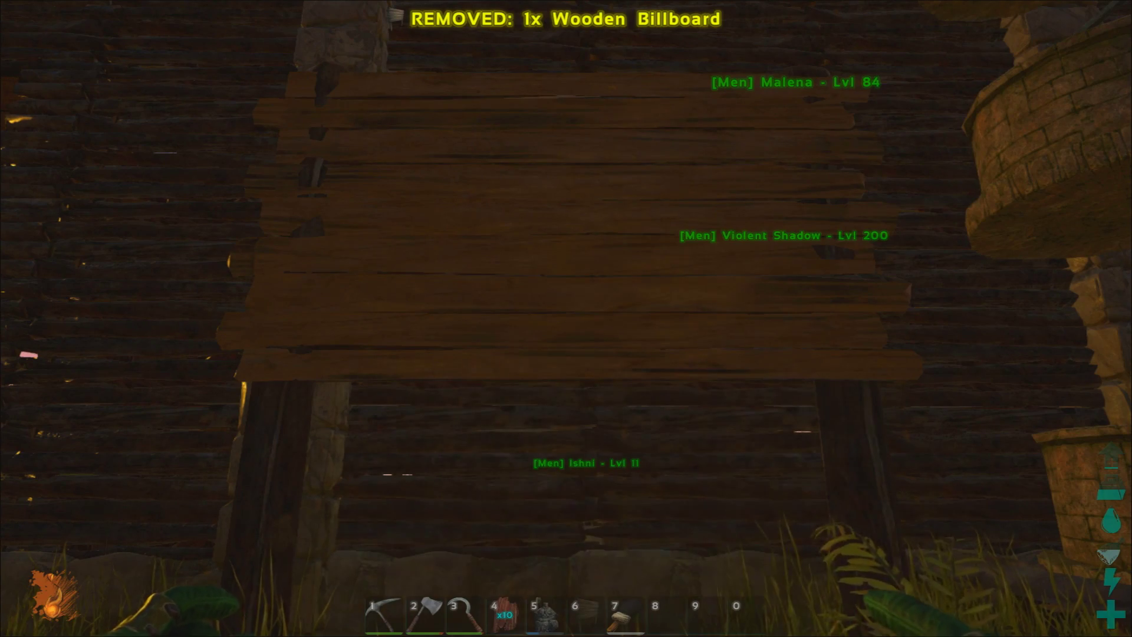
key("7")
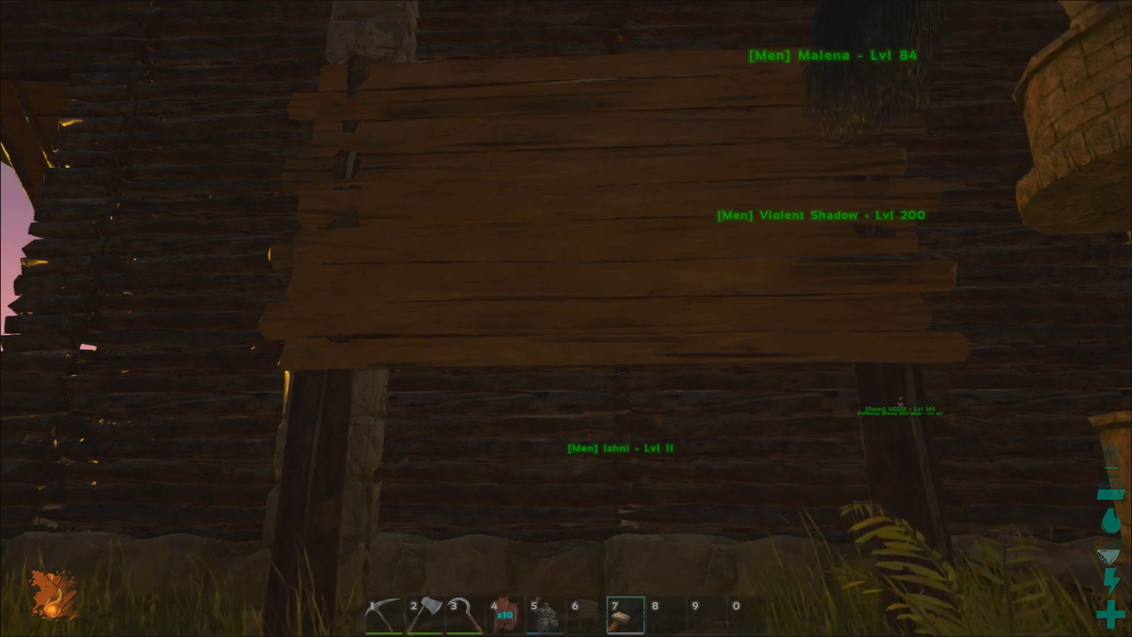
key("e")
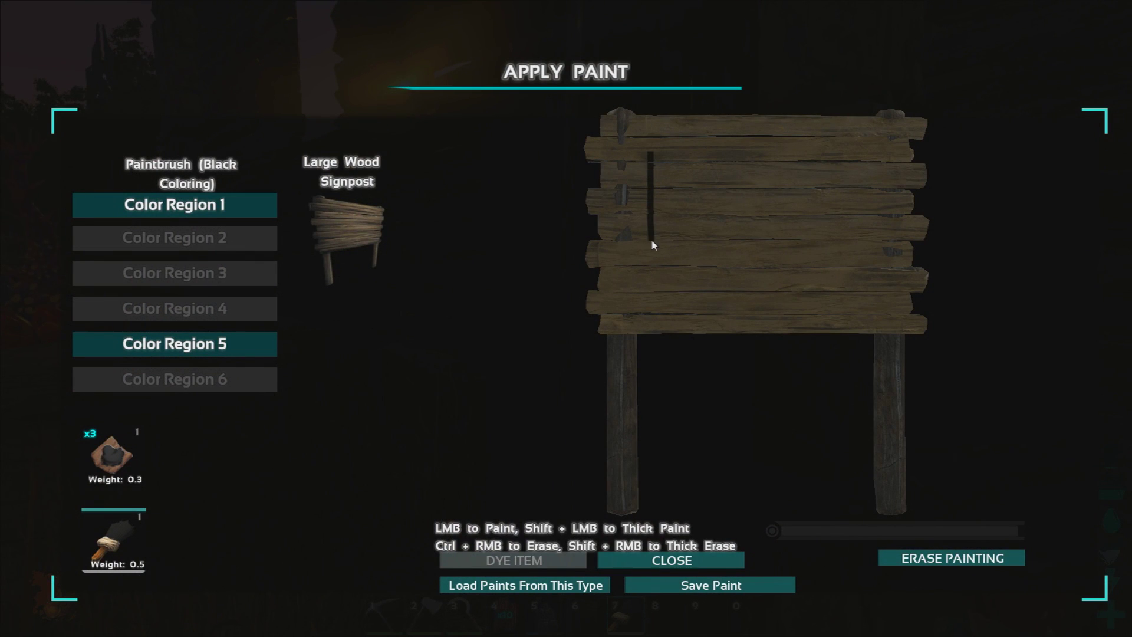
mouse_move(652, 241)
left_mouse_down()
mouse_move(652, 292)
mouse_move(863, 293)
left_mouse_up()
mouse_move(858, 238)
left_mouse_down()
mouse_move(857, 157)
mouse_move(651, 158)
left_mouse_up()
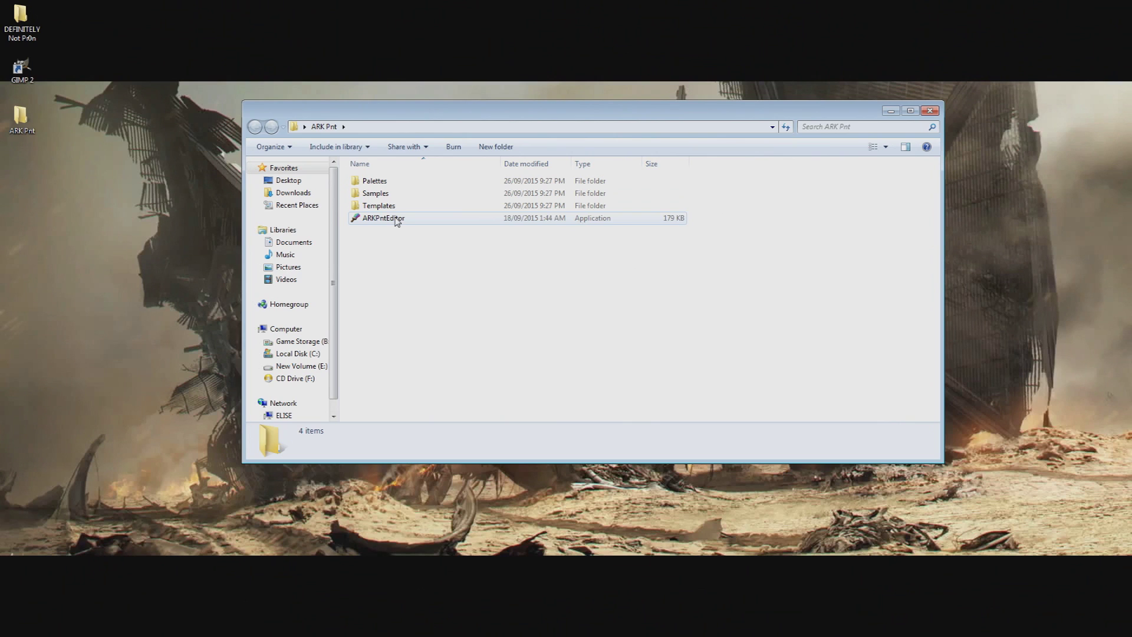
- Load Billboard1_Sign_Large_Wood_C_4 in ARKpnt Editor and save it as a PNG in ARK Pnt
left_click(395, 219)
double_click(395, 219)
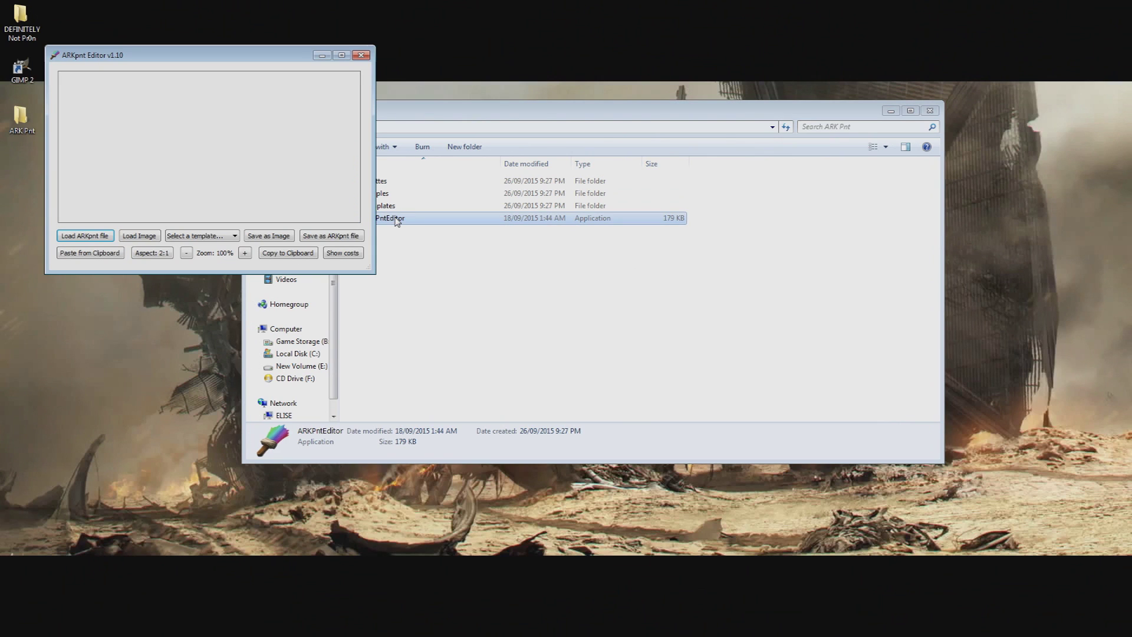
left_click(98, 238)
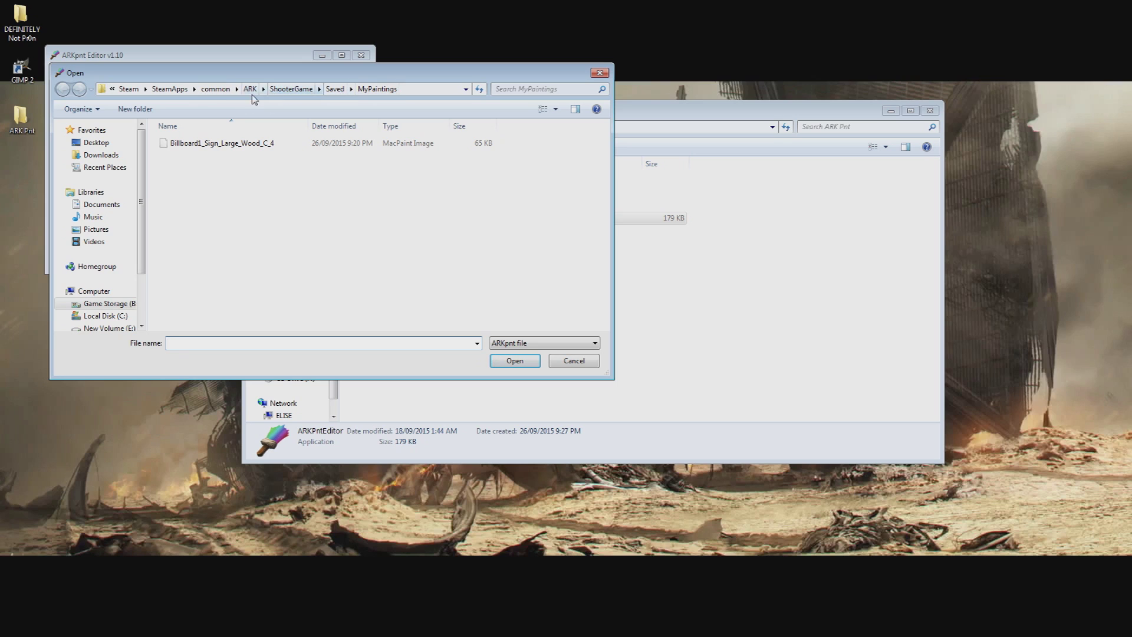
left_click(207, 146)
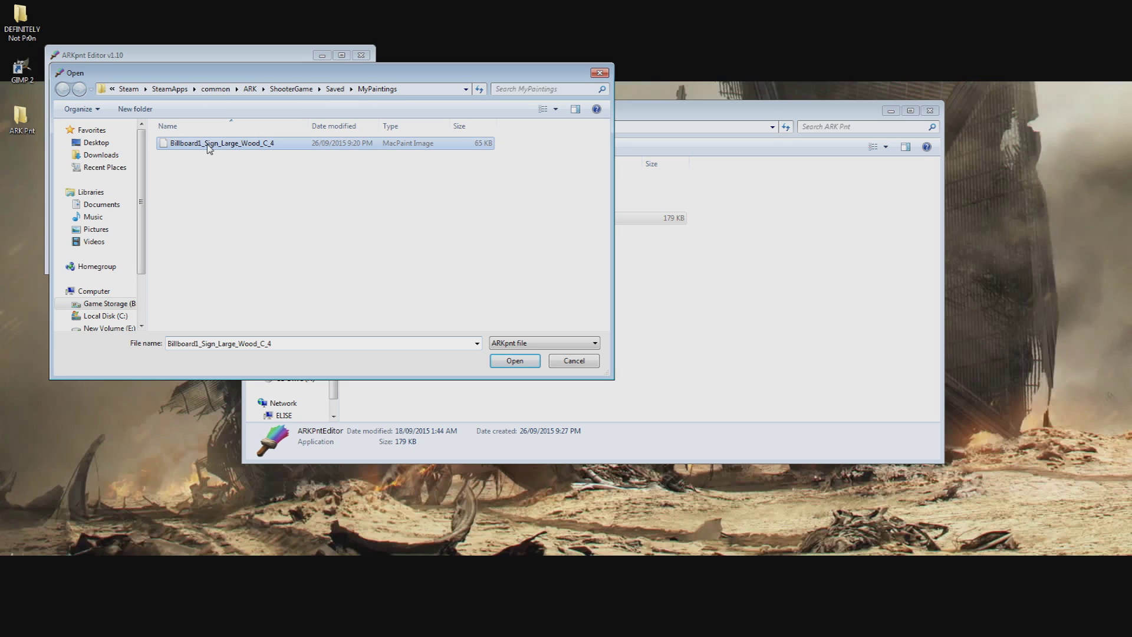
left_click(513, 360)
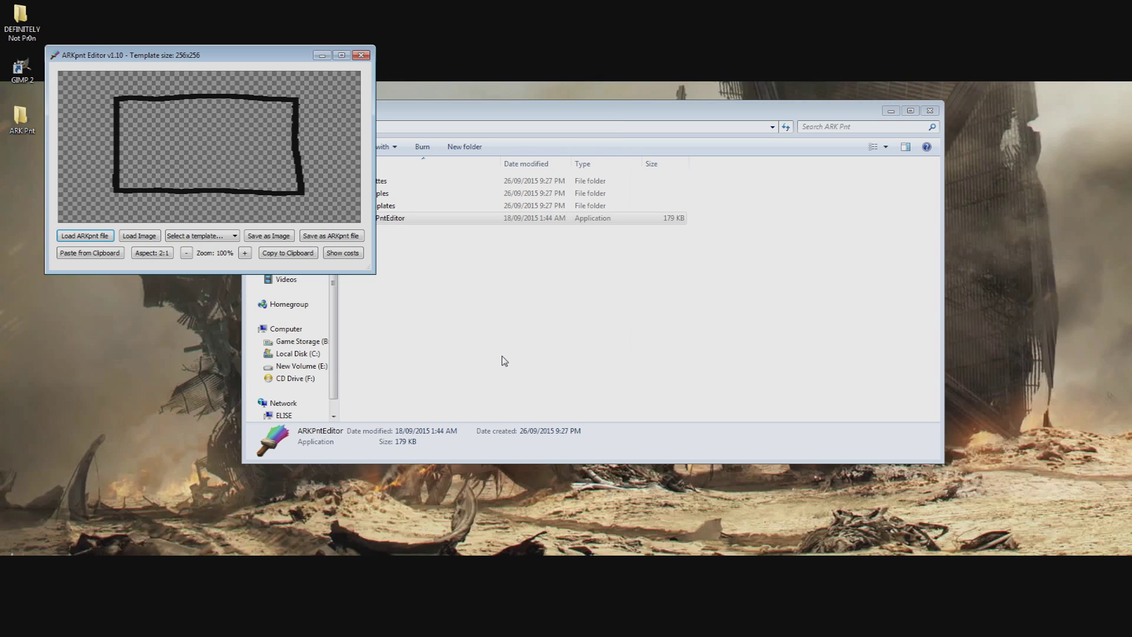
left_click(277, 236)
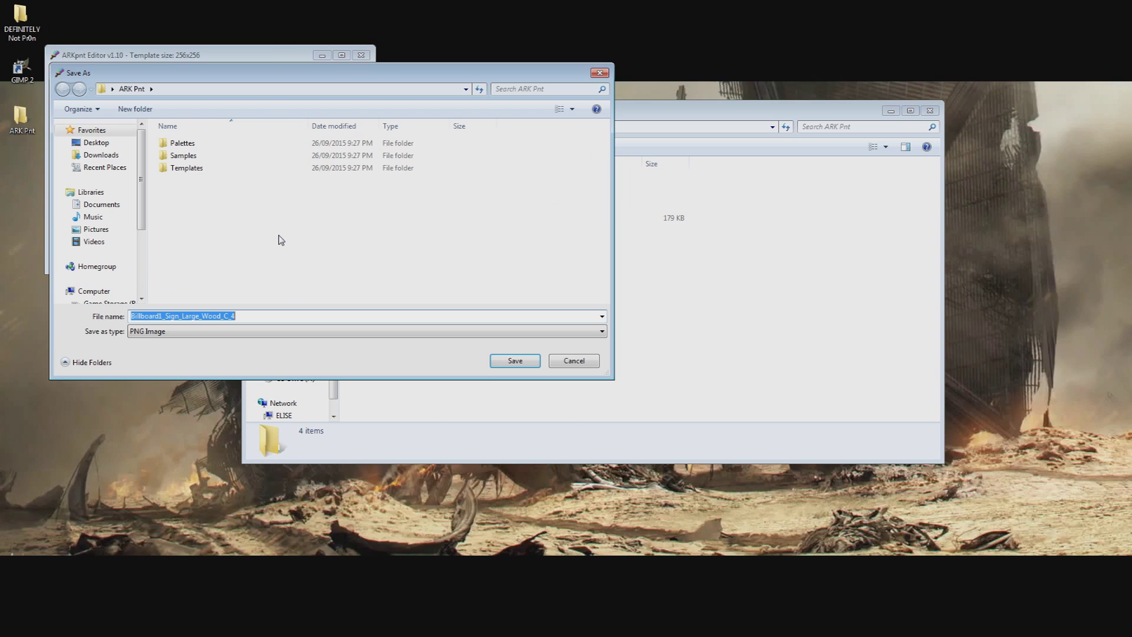
left_click(512, 364)
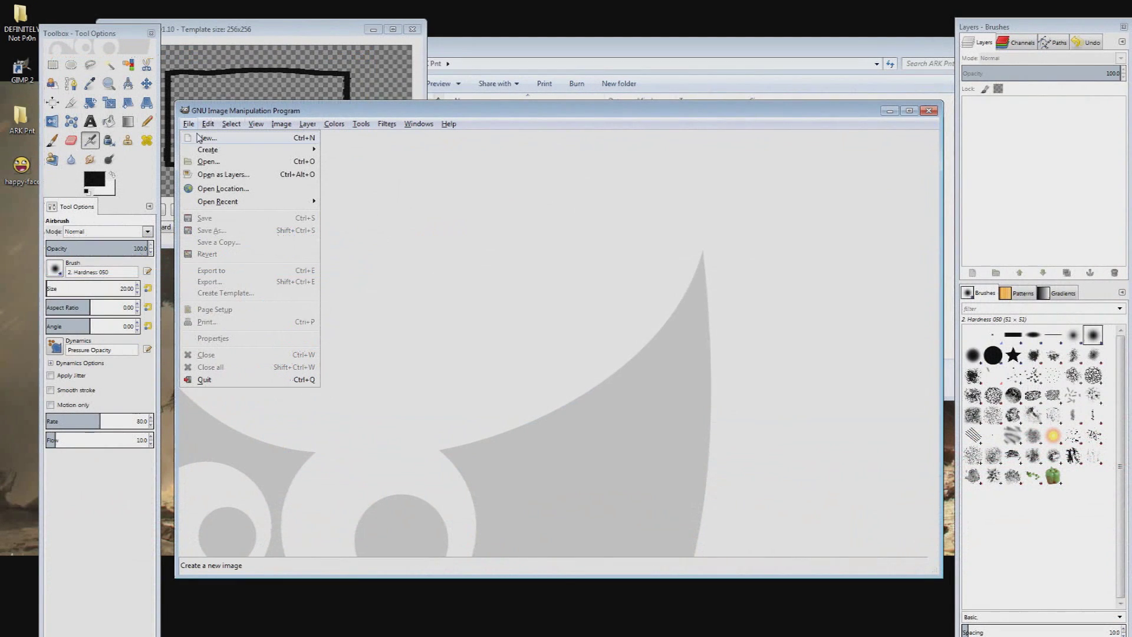
- Create a new image 512 pixels wide and 256 pixels high
left_click(201, 138)
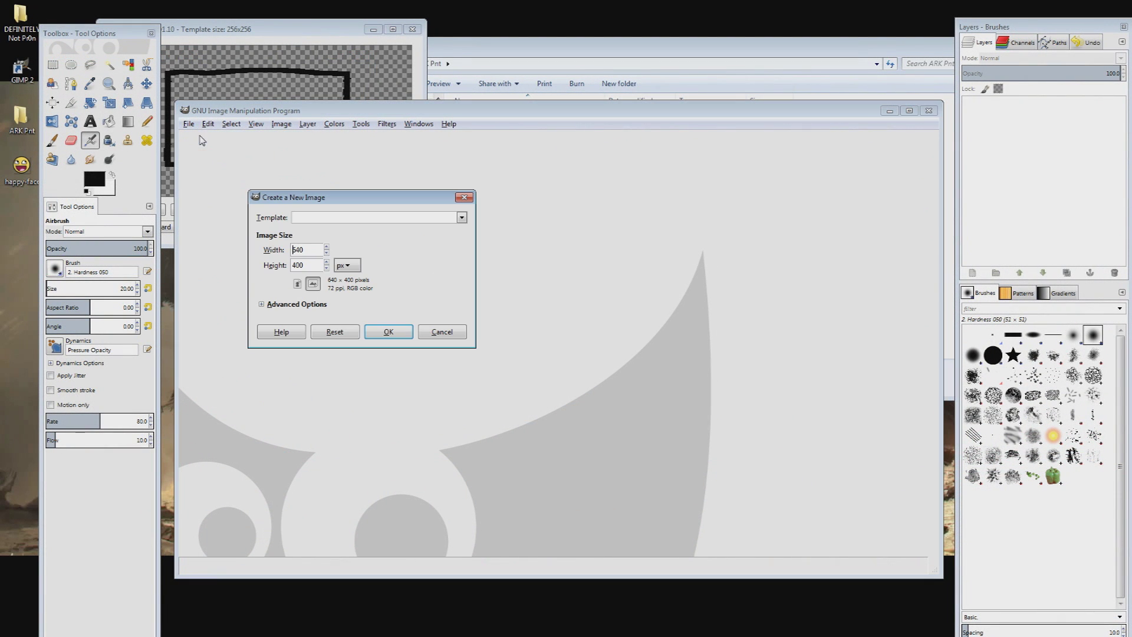
type("512")
key("Tab")
type("256")
left_click(390, 332)
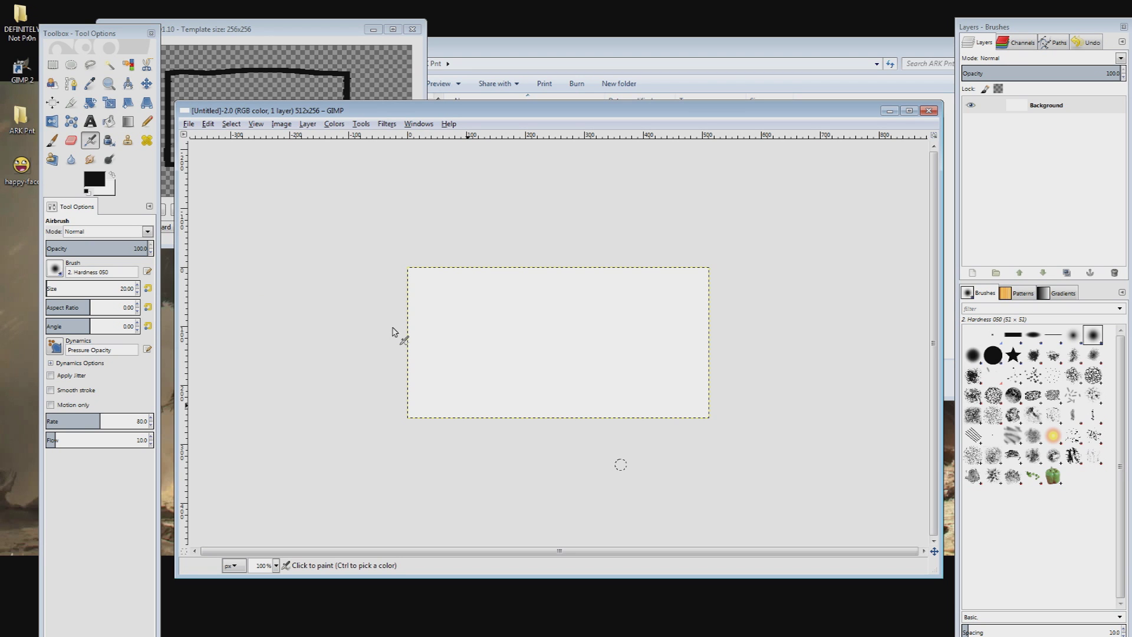
- Delete the Background layer so the image has no layers
right_click(1039, 104)
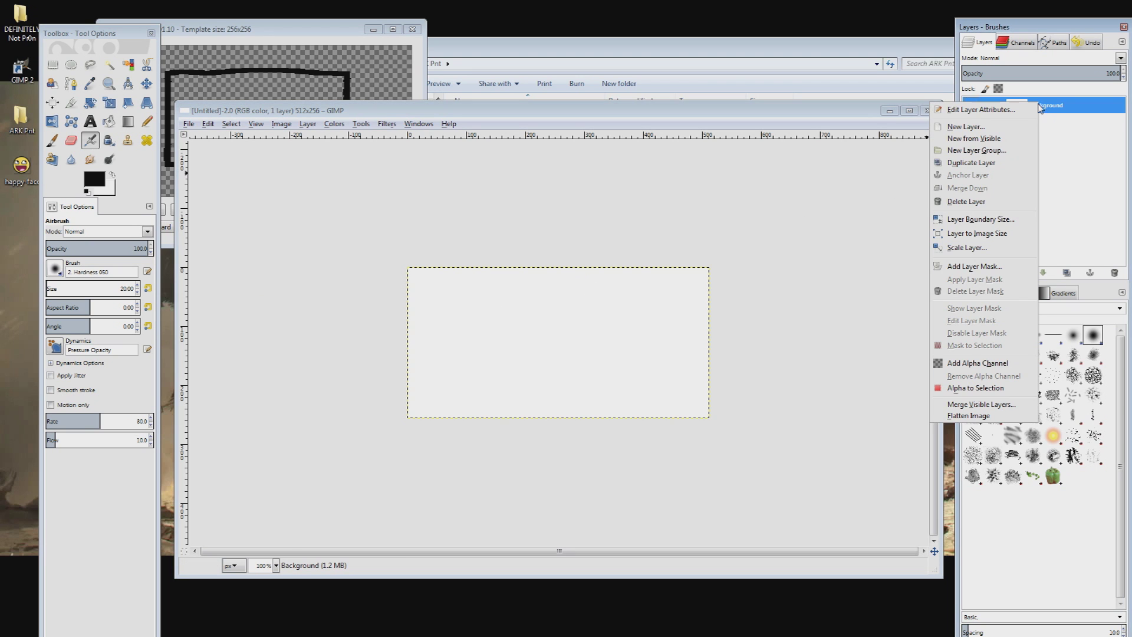
left_click(966, 202)
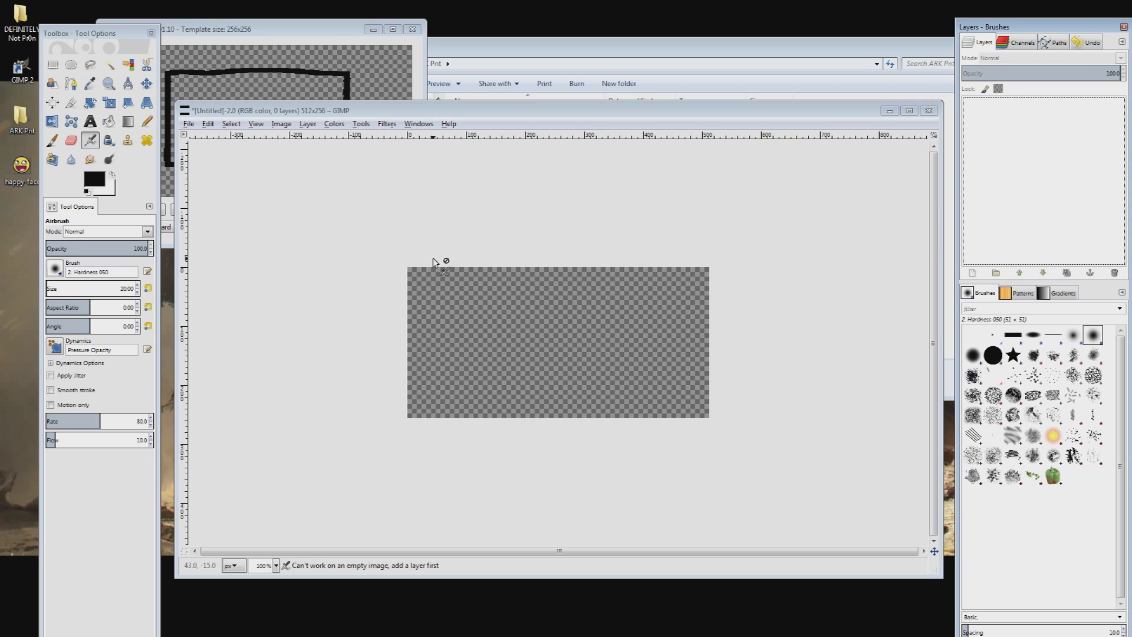
left_click(328, 619)
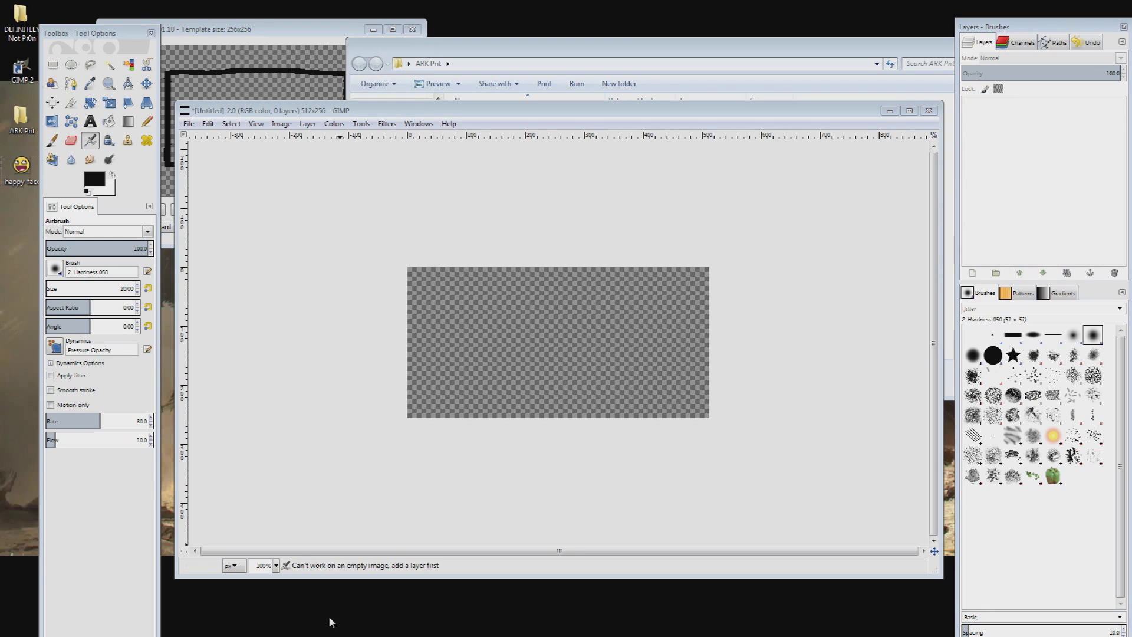
- Add the exported sign PNG as a layer and scale it, unchained, to 512×256
left_click(487, 50)
left_click_drag(555, 169, 273, 323)
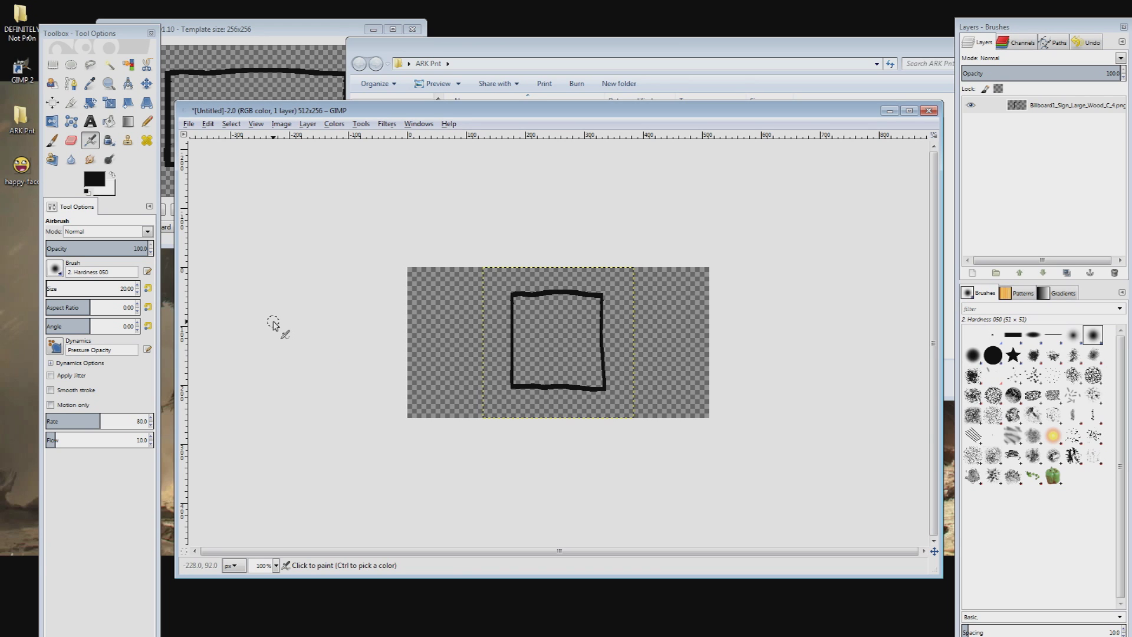
left_click(1061, 107)
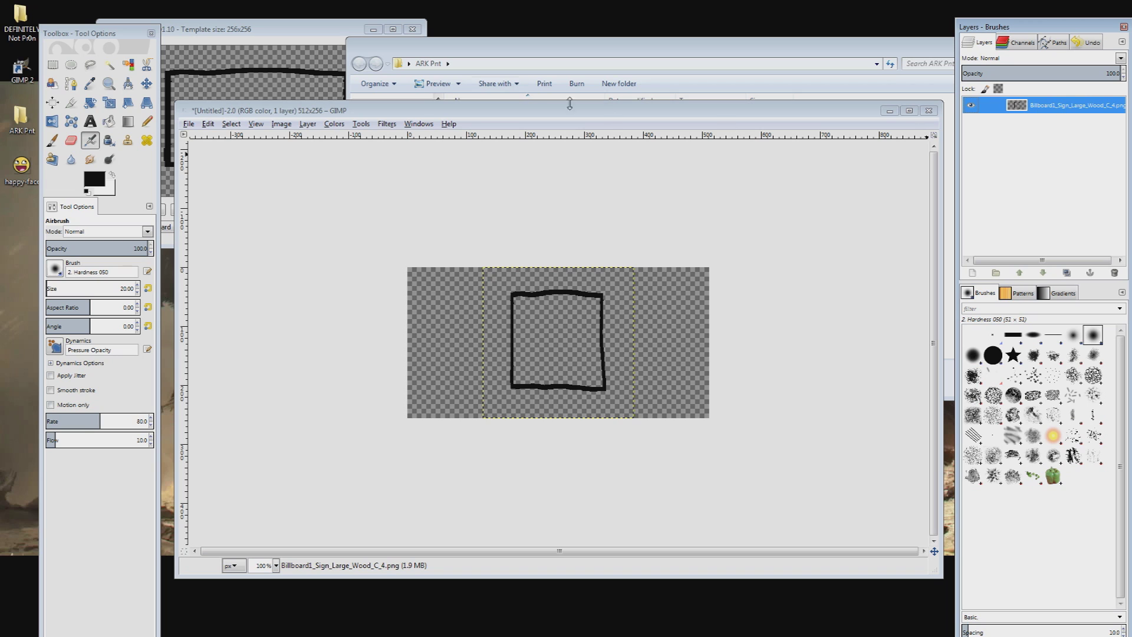
left_click(309, 127)
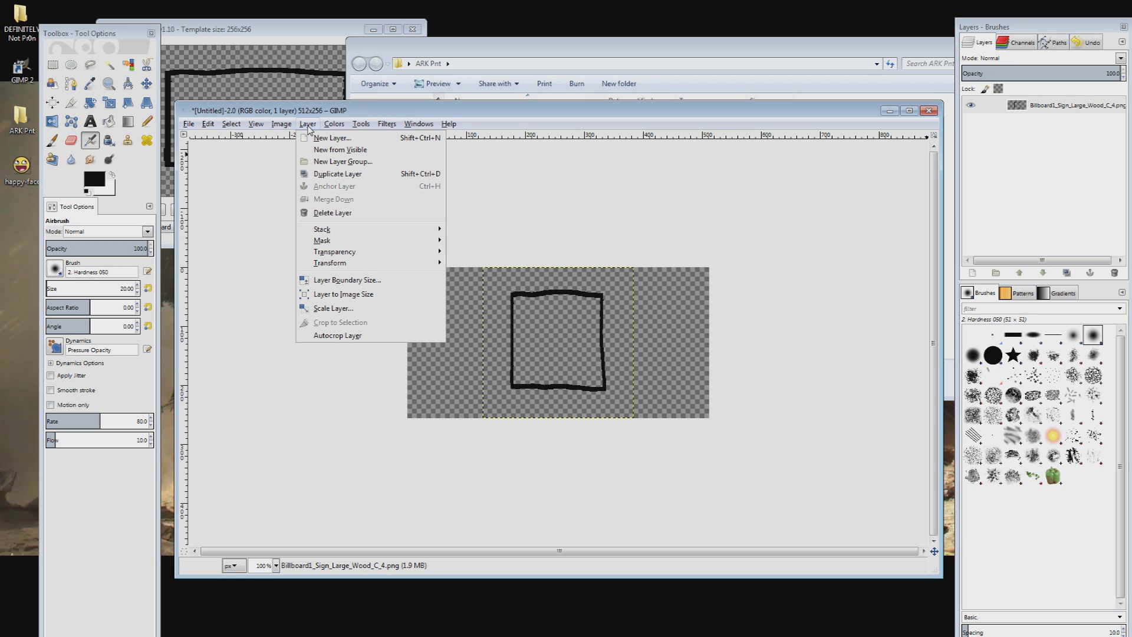
left_click(333, 308)
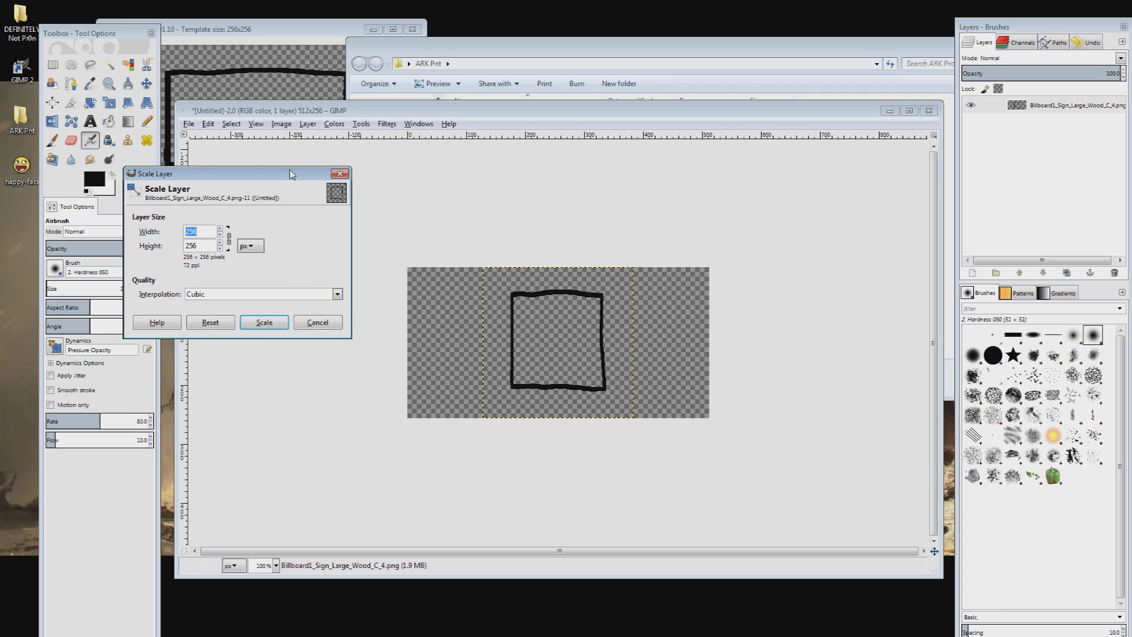
left_click(296, 223)
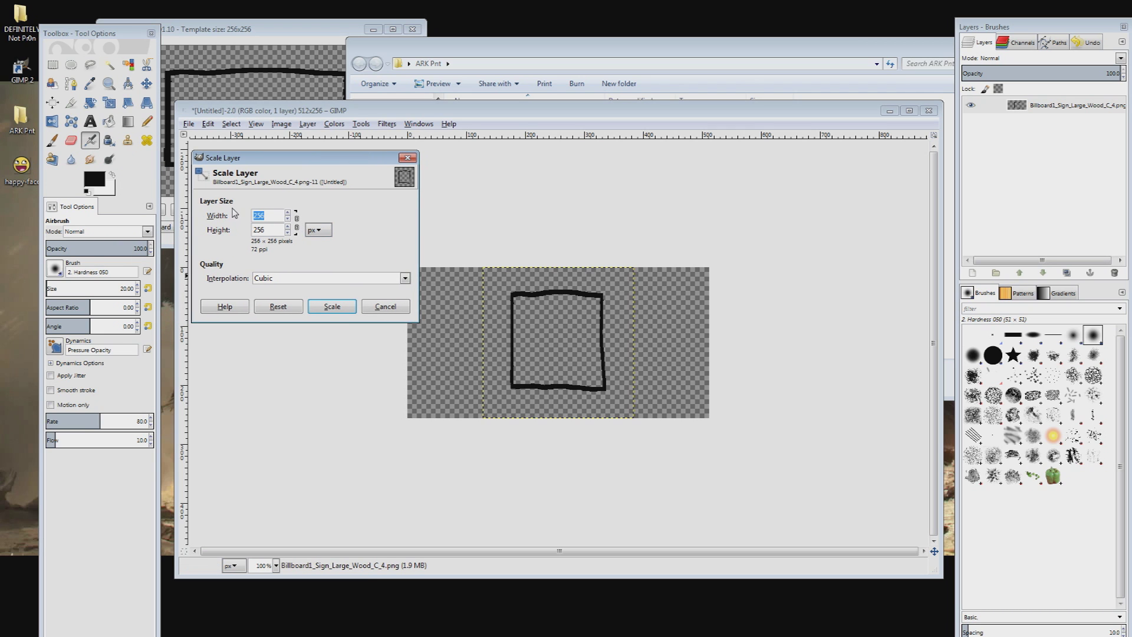
type("512")
left_click(331, 306)
- Add happy-face.png as a layer, scale it to 150×150, and nudge it up slightly
left_click_drag(21, 165, 483, 307)
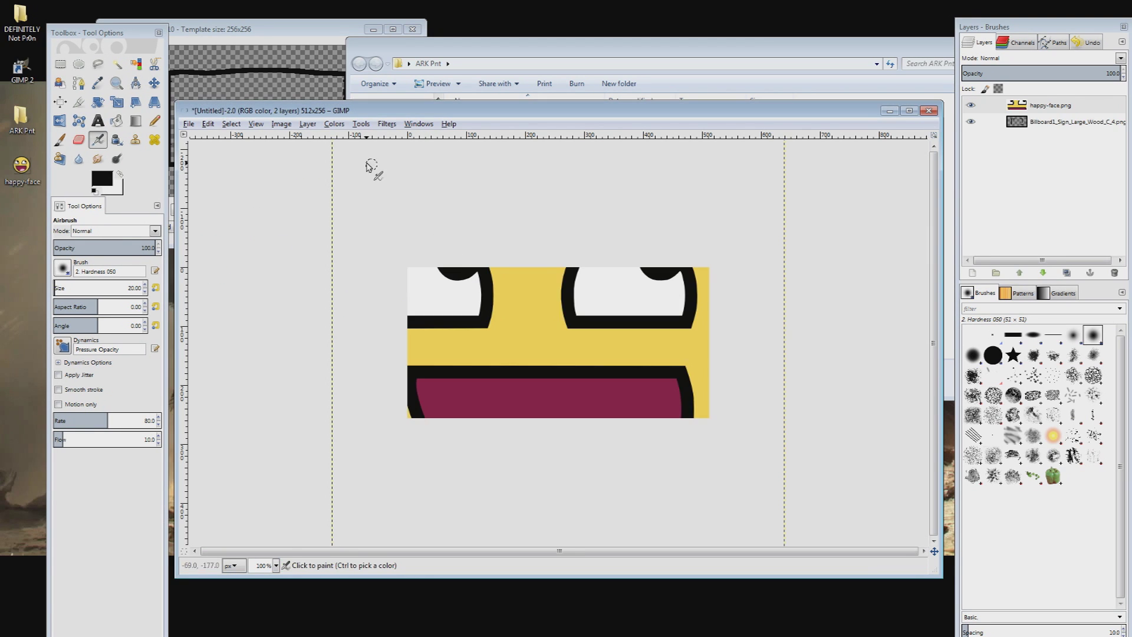
left_click(309, 125)
key("Escape")
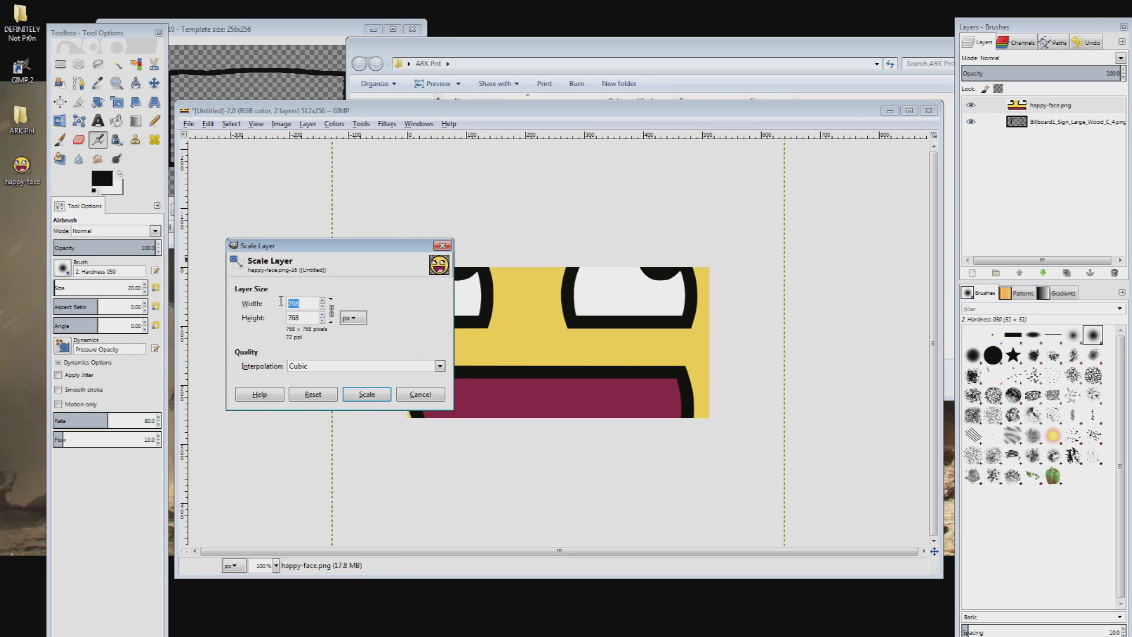
type("150")
left_click(377, 393)
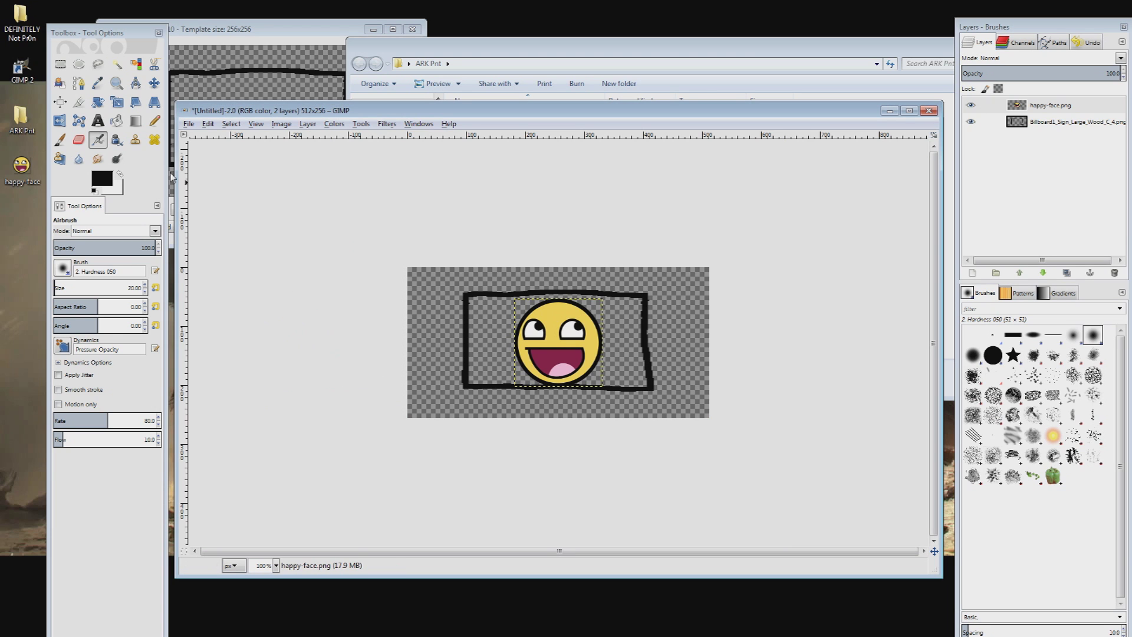
key("m")
left_click_drag(561, 345, 561, 343)
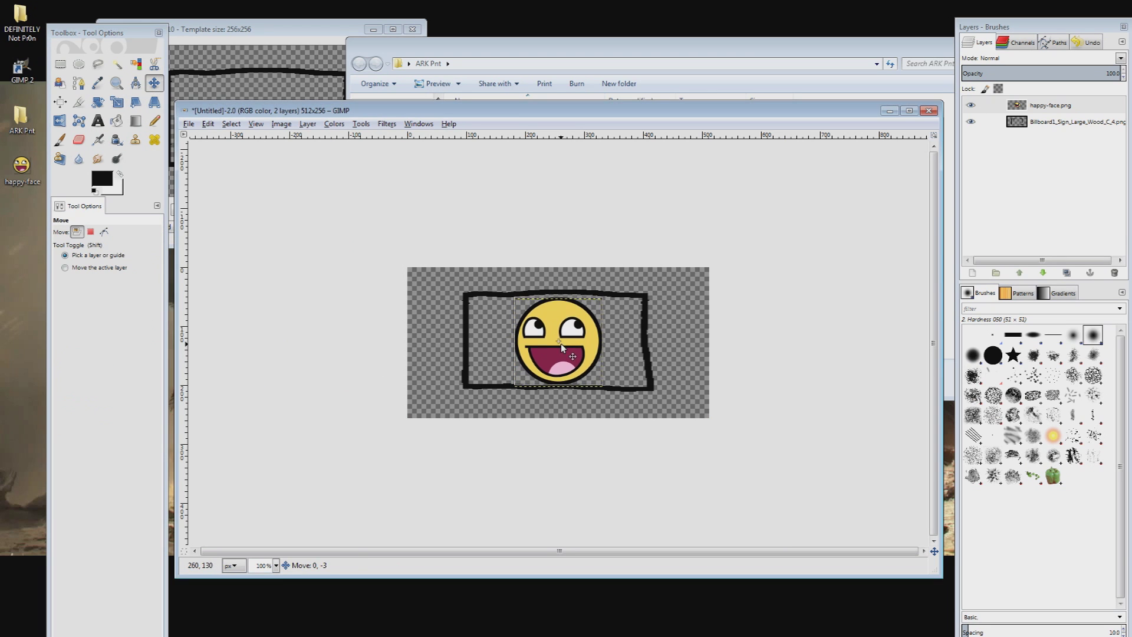
- Delete the wooden sign template layer
left_click(1053, 122)
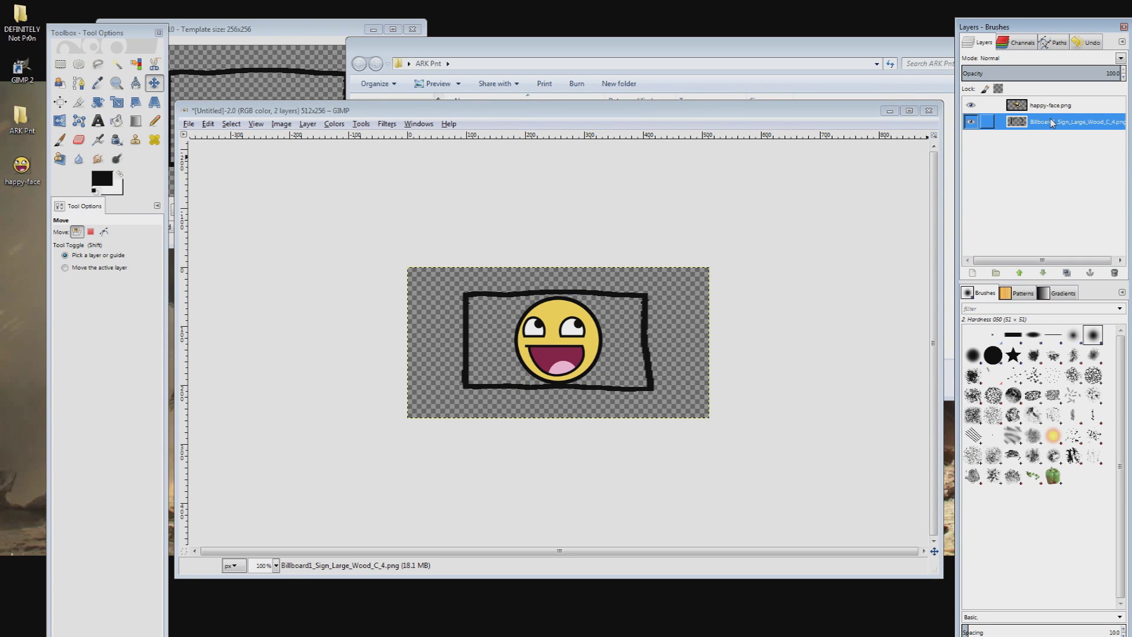
right_click(1052, 122)
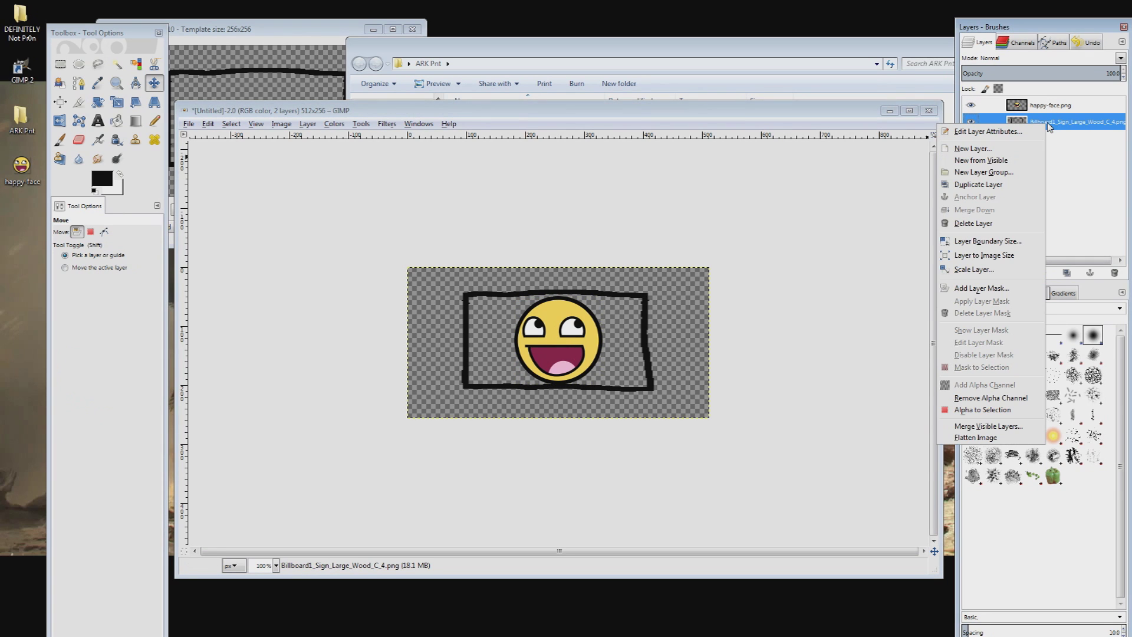
left_click(1005, 229)
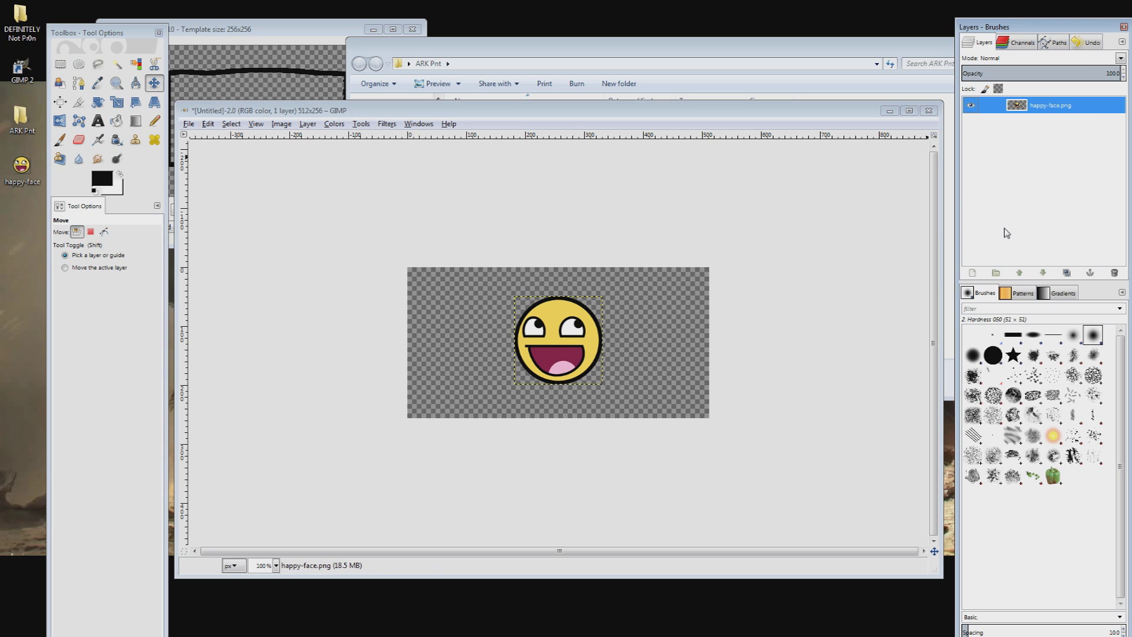
- Open the Palettes dockable dialog
key("alt+w")
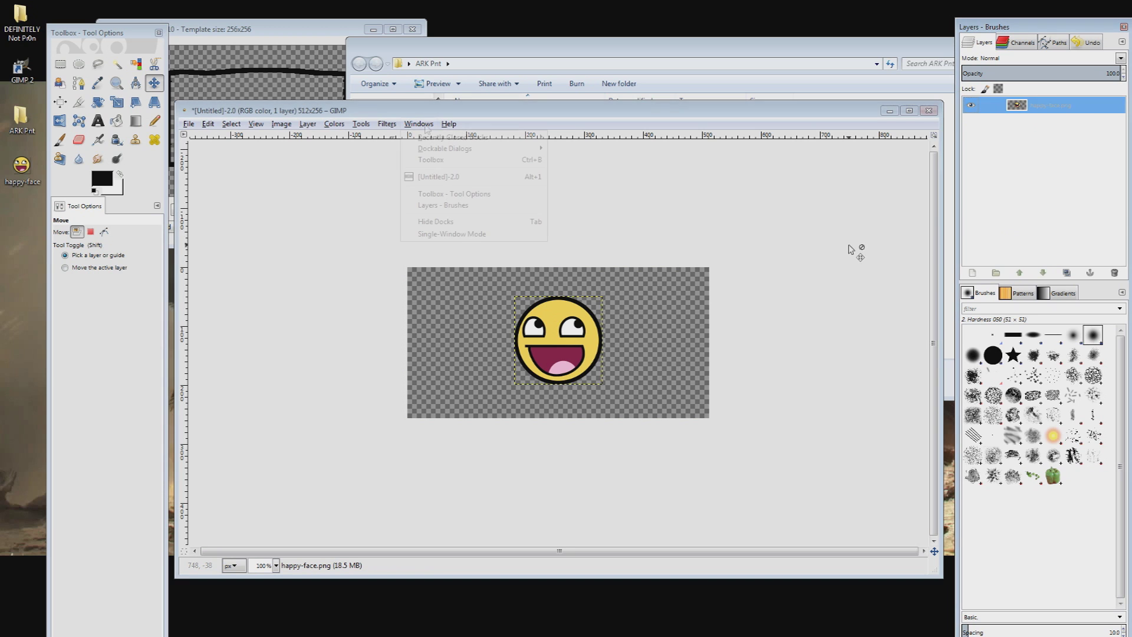
mouse_move(441, 152)
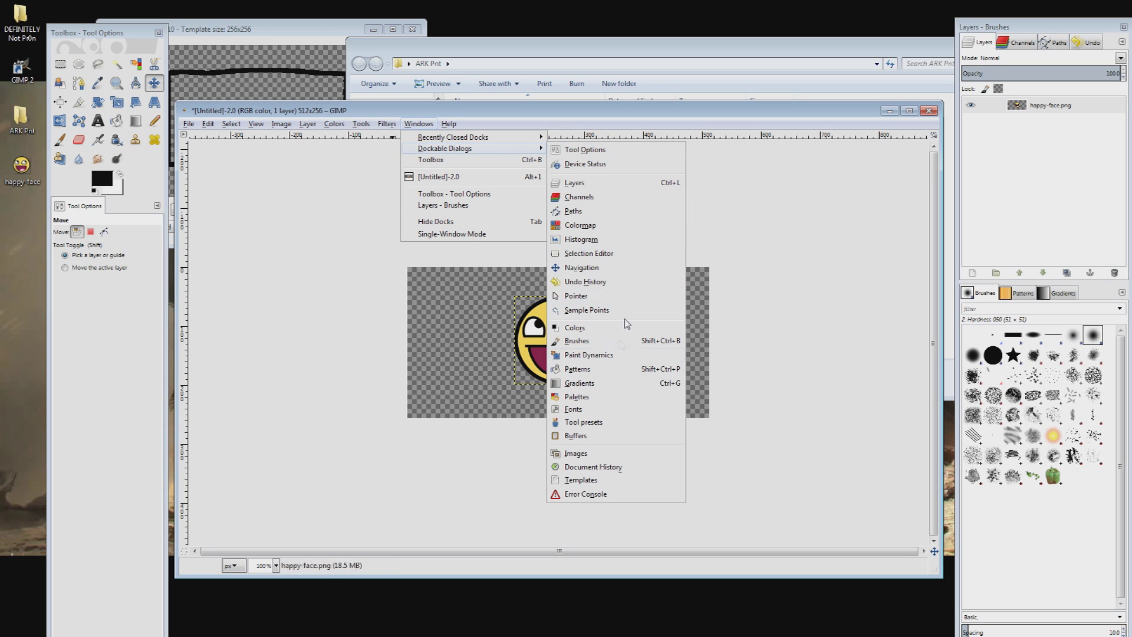
left_click(580, 400)
- Import ARK.gpl from the ARK Pnt Palettes/Gimp folder as a new palette
right_click(571, 372)
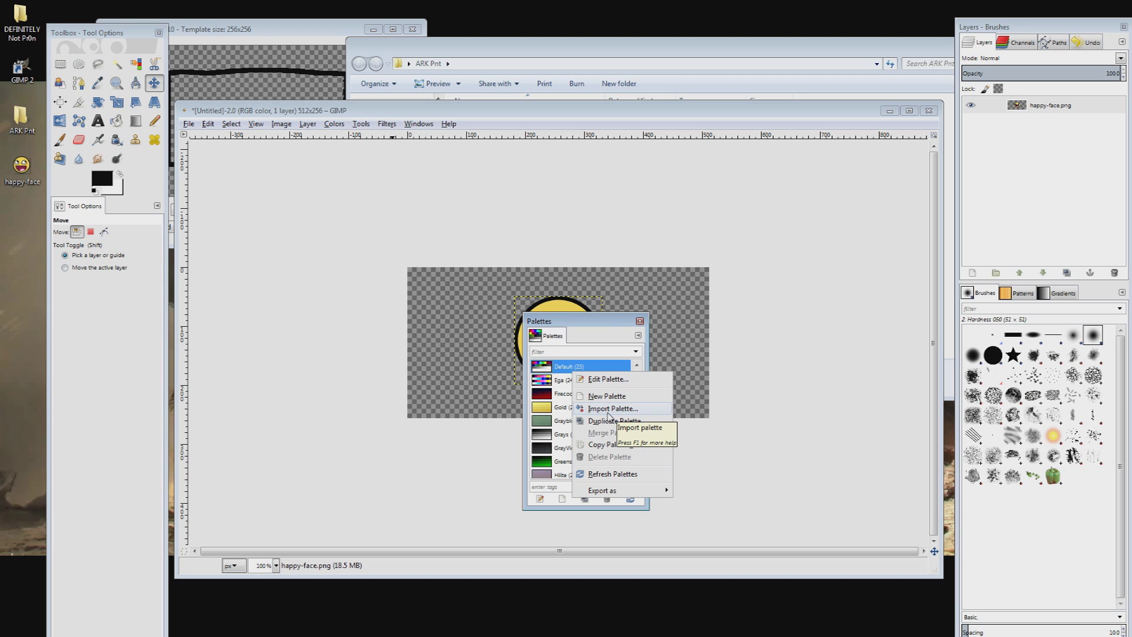
left_click(609, 411)
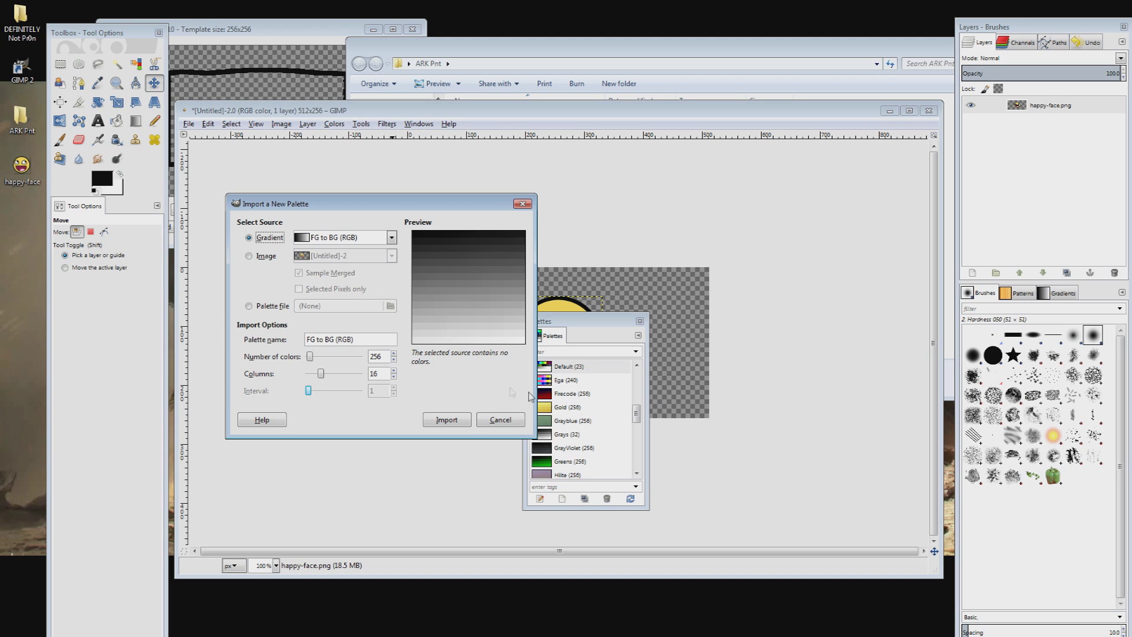
left_click(263, 306)
left_click(319, 307)
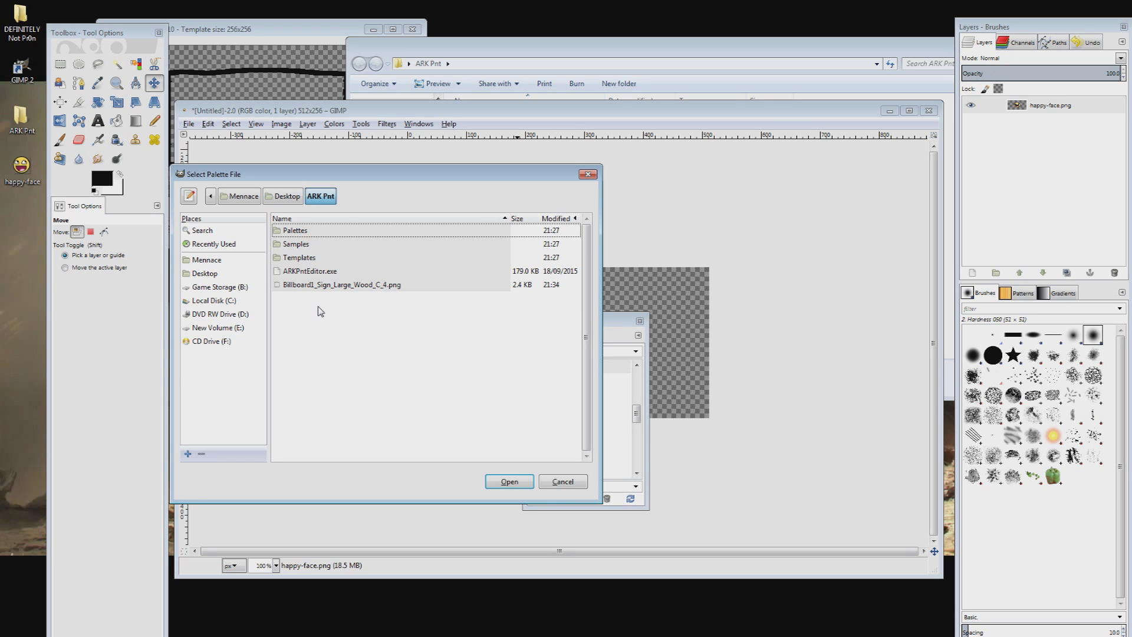
double_click(301, 231)
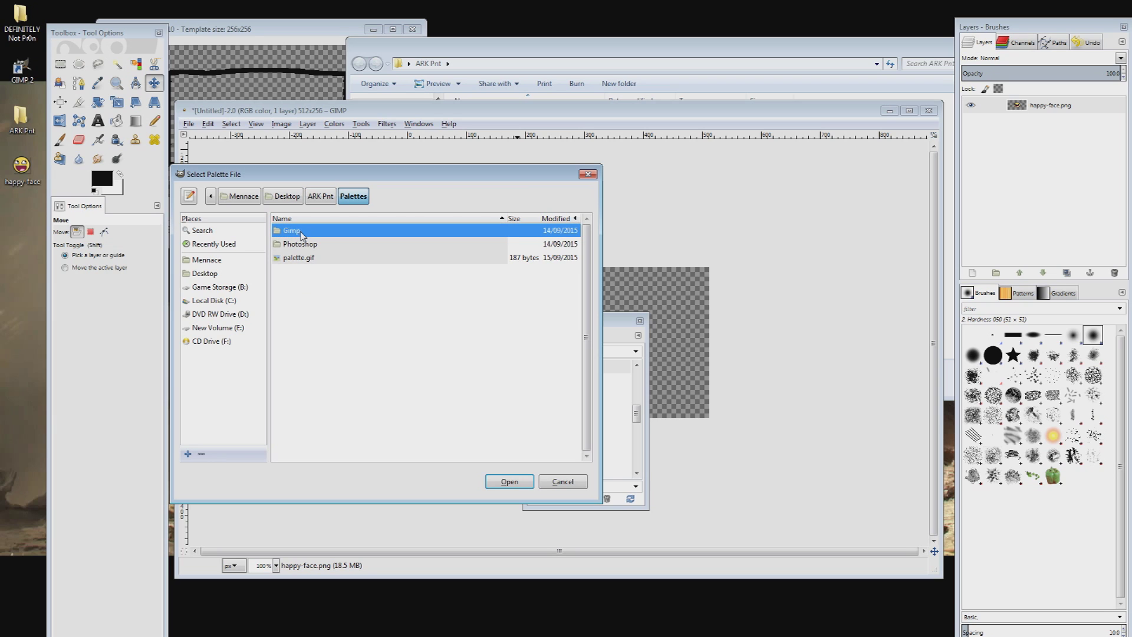
double_click(301, 231)
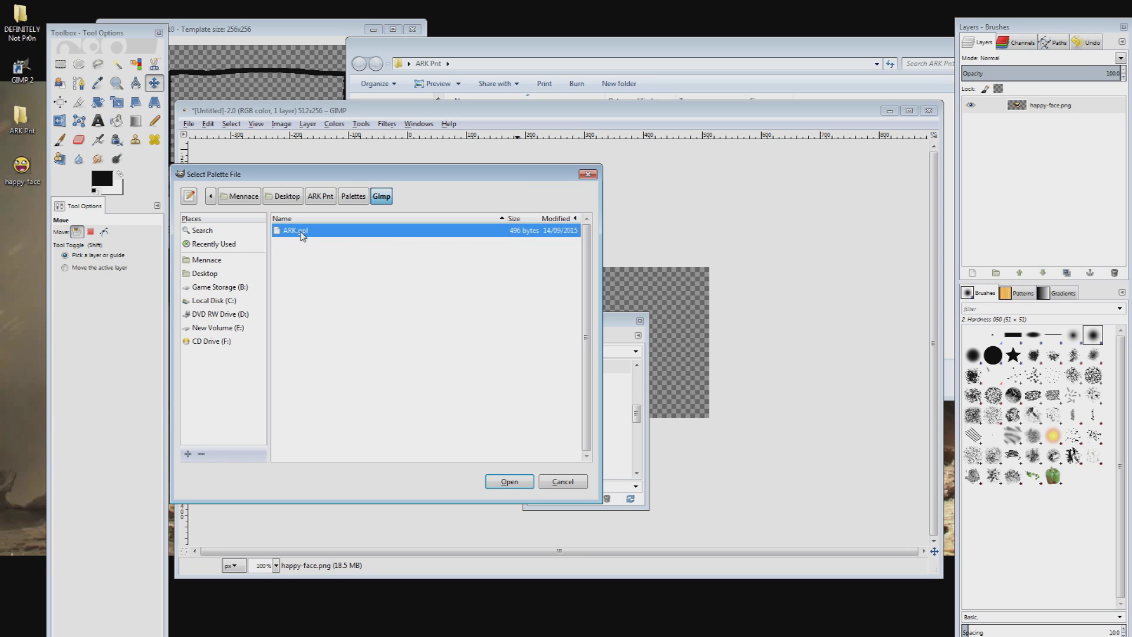
left_click(499, 480)
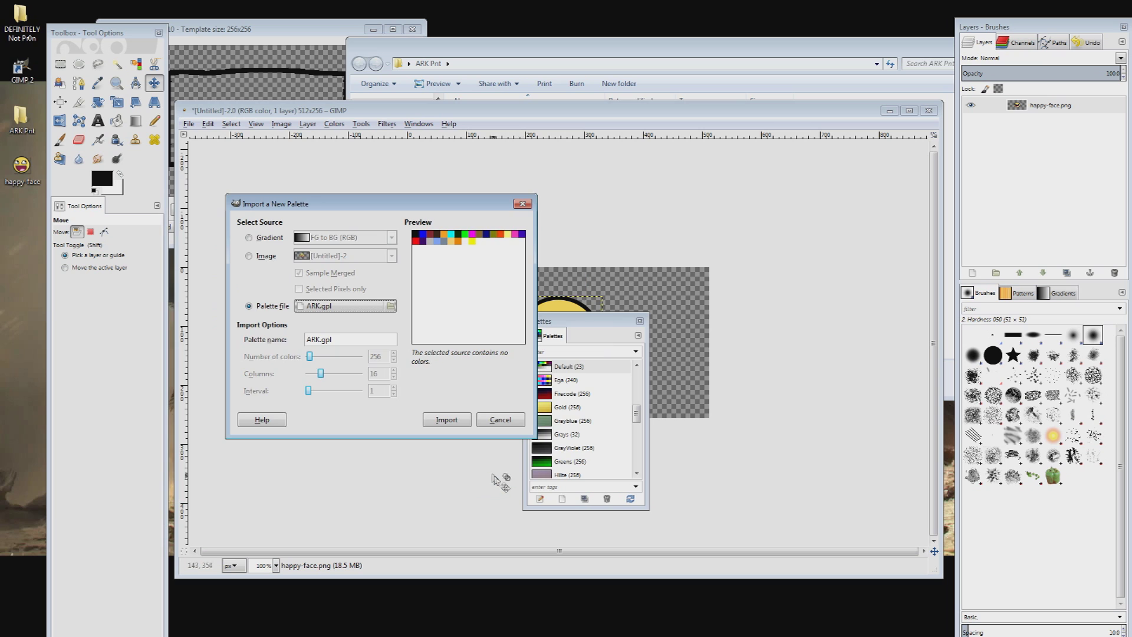
left_click(447, 420)
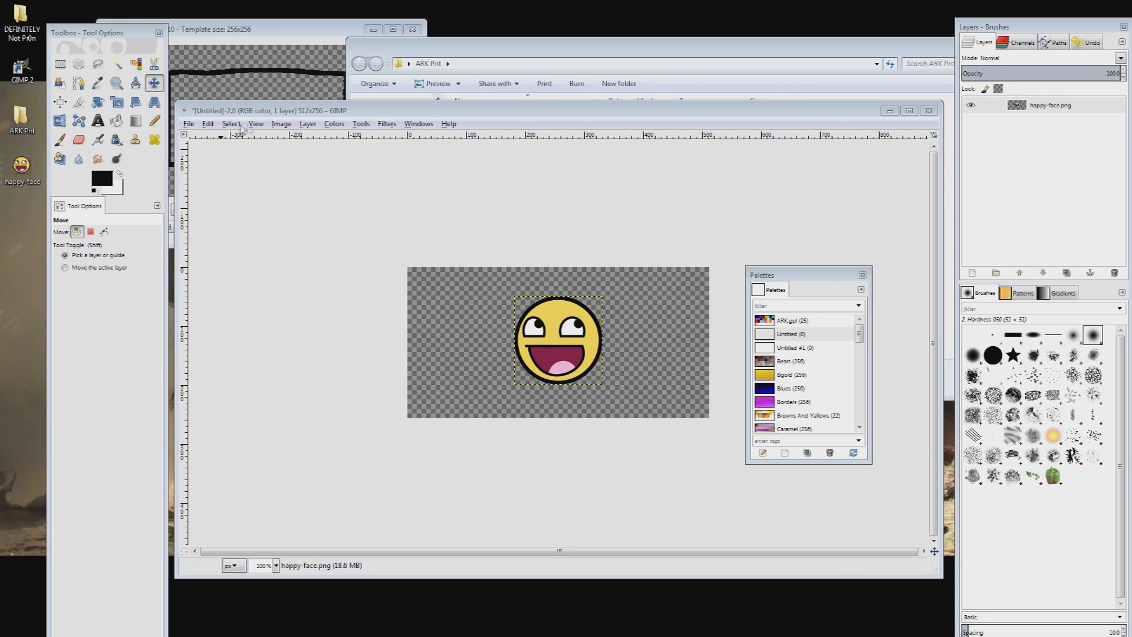
- Convert the image to Indexed mode using the custom ARK.gpl palette
left_click(279, 125)
mouse_move(303, 151)
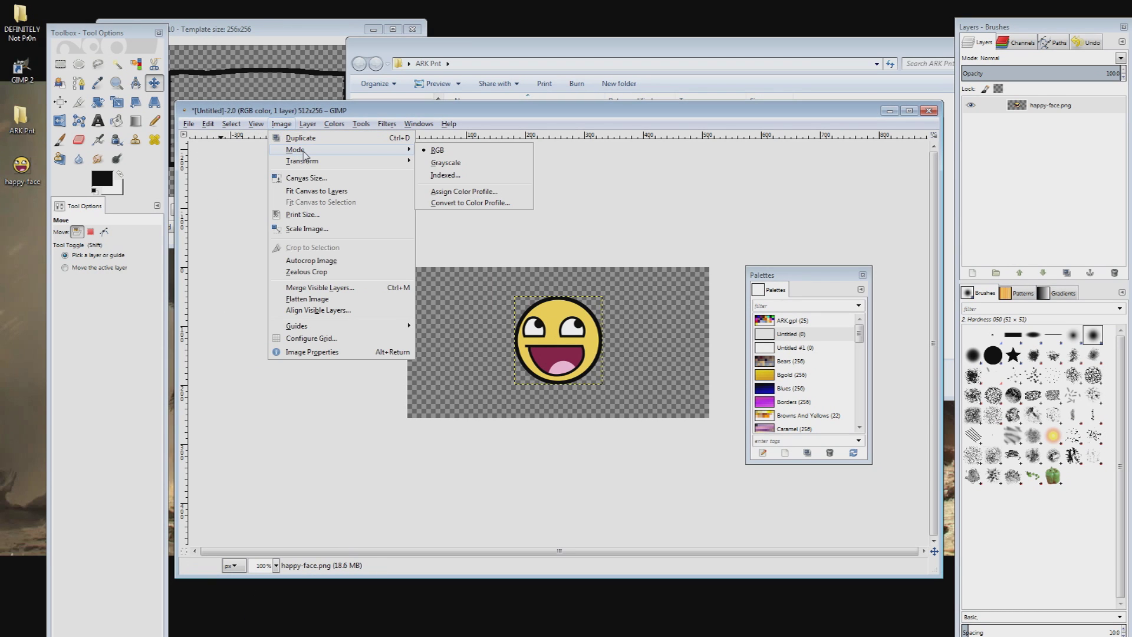
left_click(459, 175)
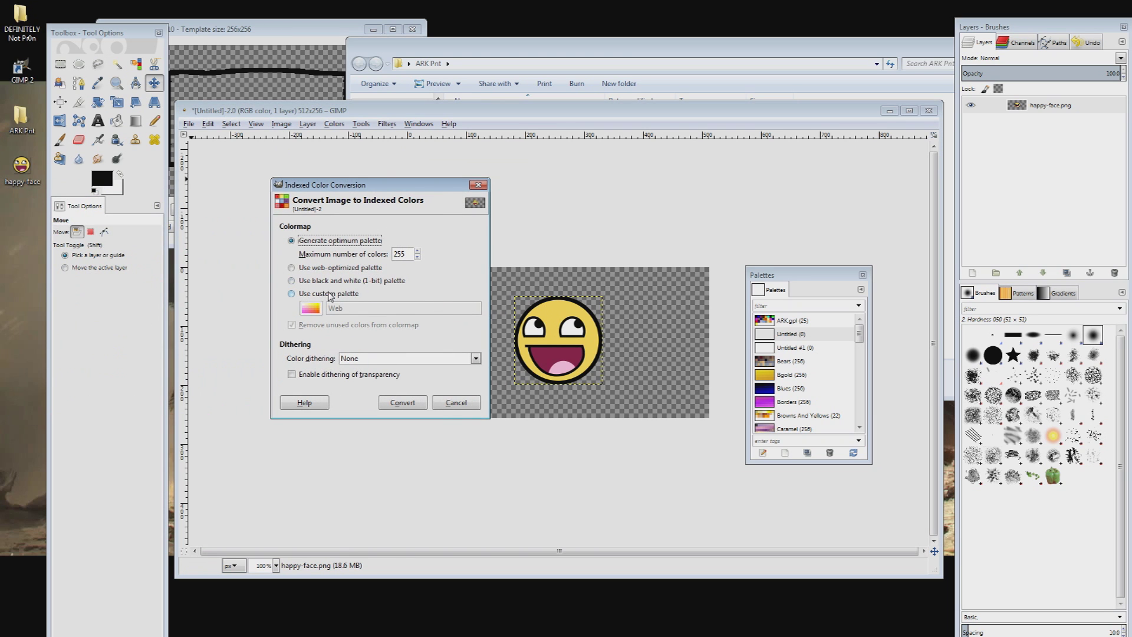
left_click(329, 295)
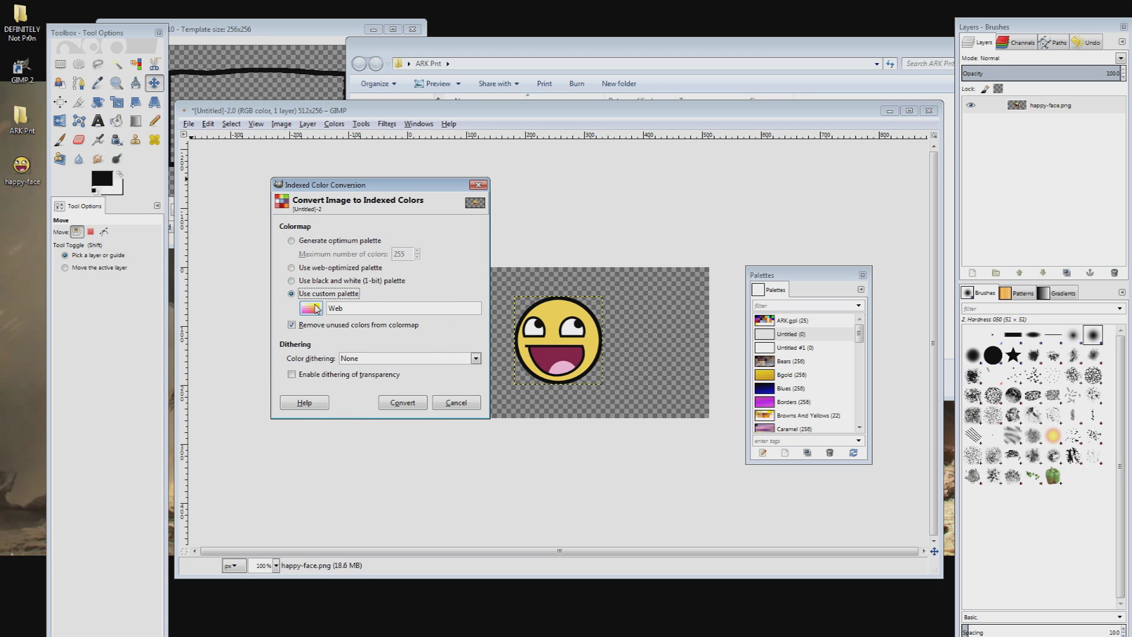
left_click(317, 309)
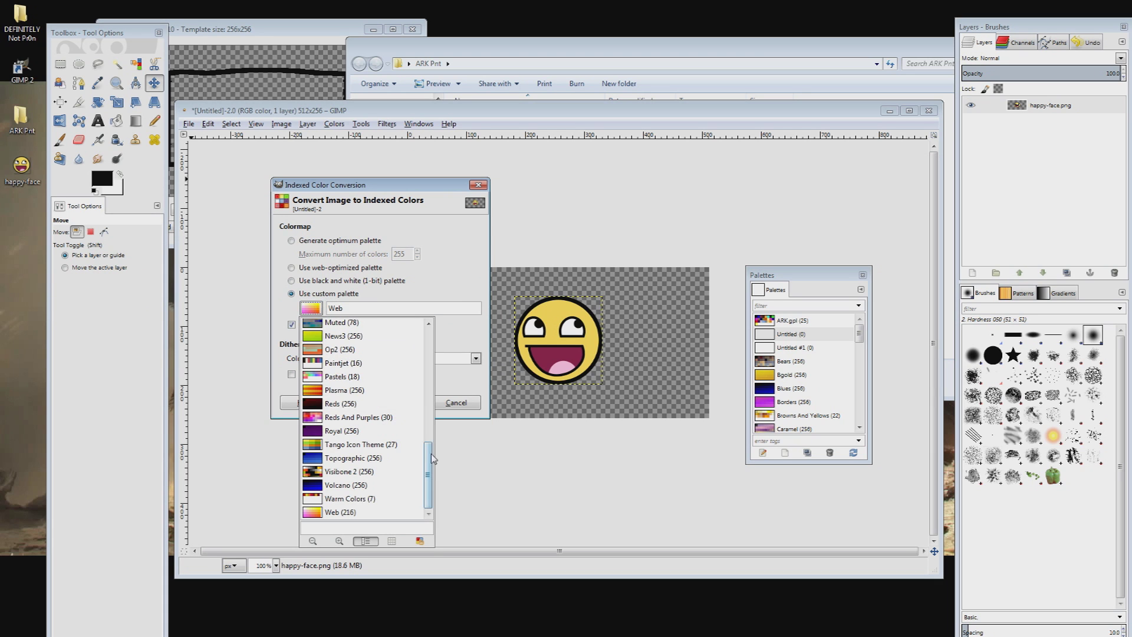
left_click_drag(430, 454, 426, 328)
left_click(353, 325)
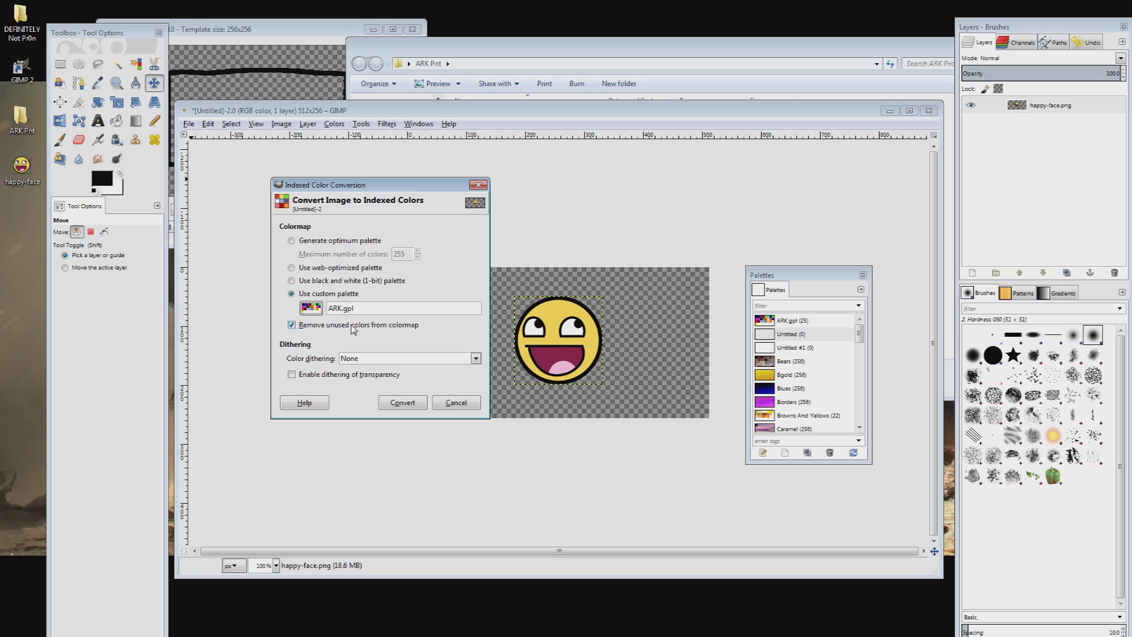
left_click(395, 401)
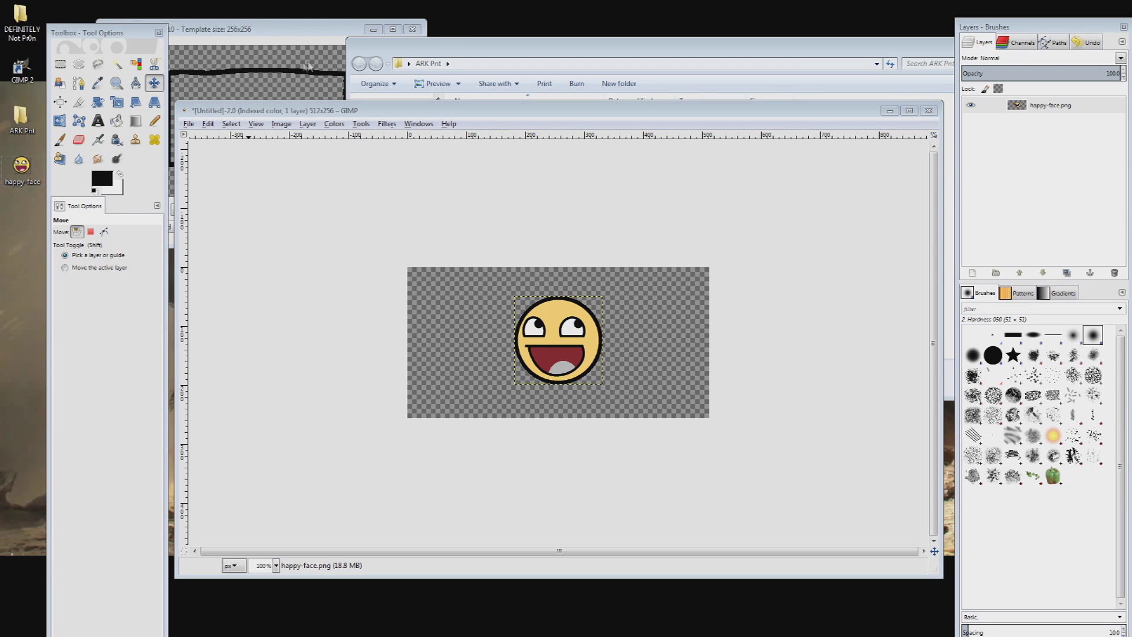
- Export the image as Smiley.png into the ARK Pnt folder on the Desktop
left_click(191, 126)
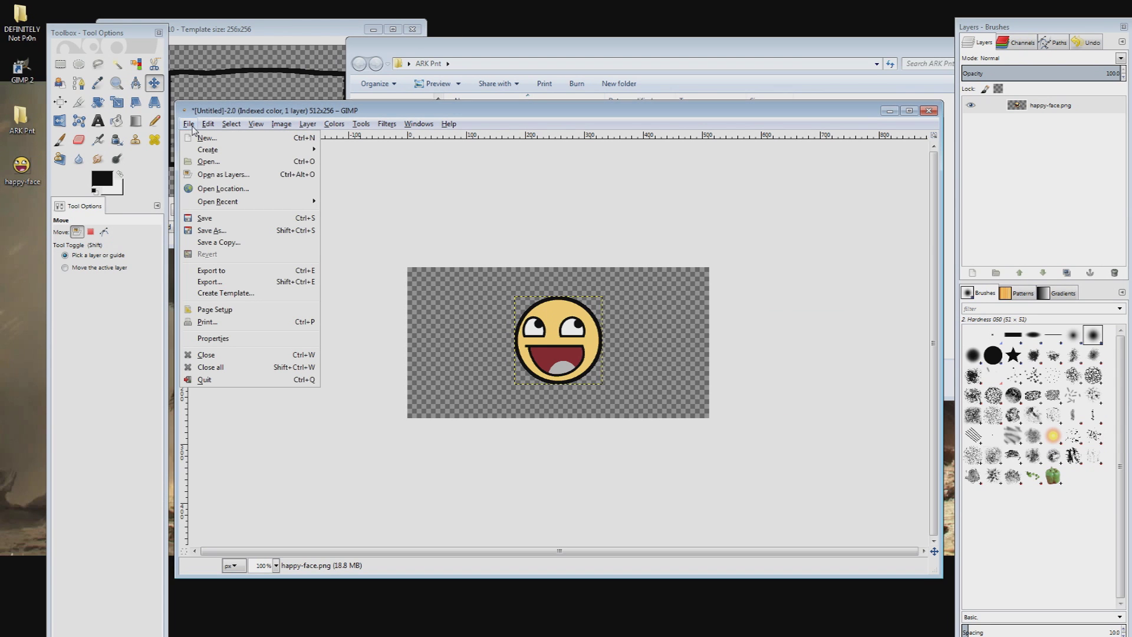
left_click(236, 281)
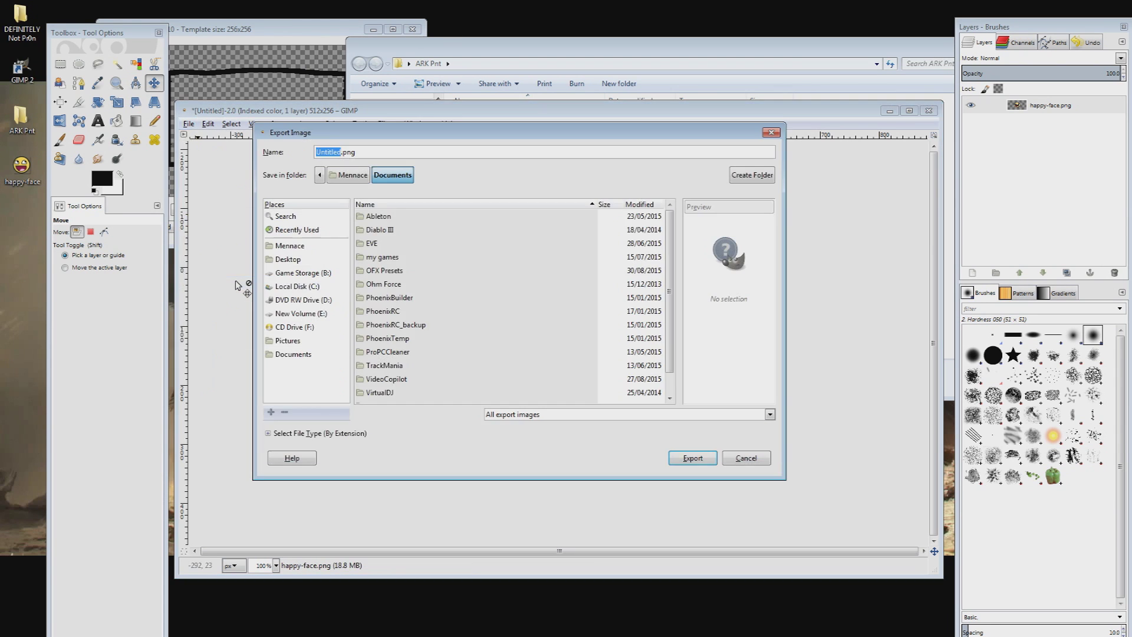
left_click(294, 262)
double_click(382, 218)
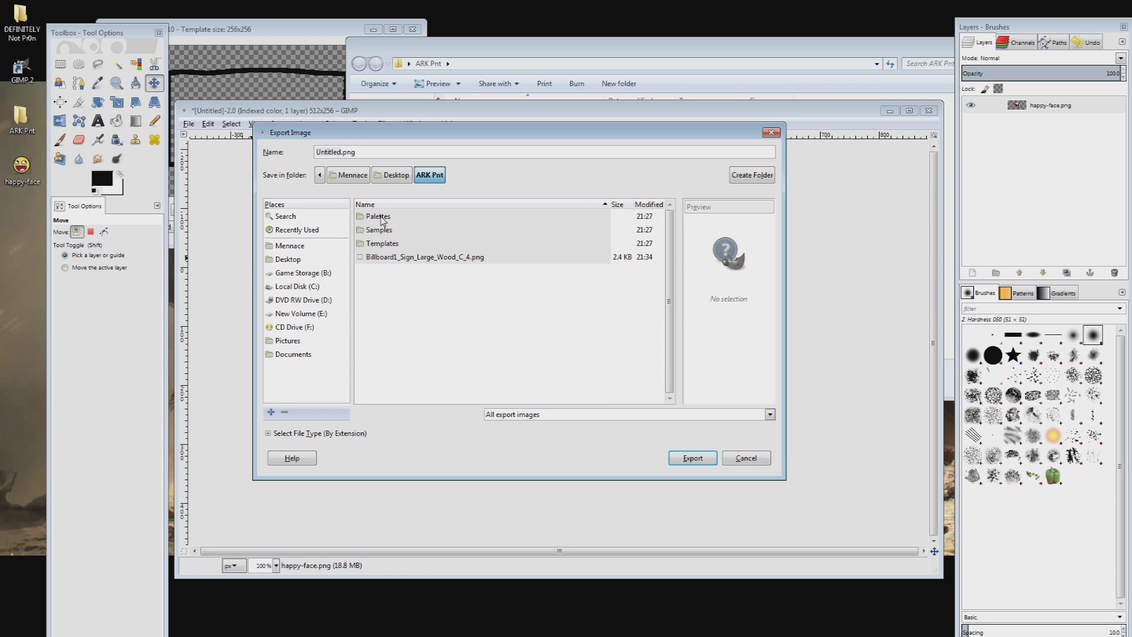
left_click_drag(340, 151, 289, 151)
type("Smiley")
left_click(700, 460)
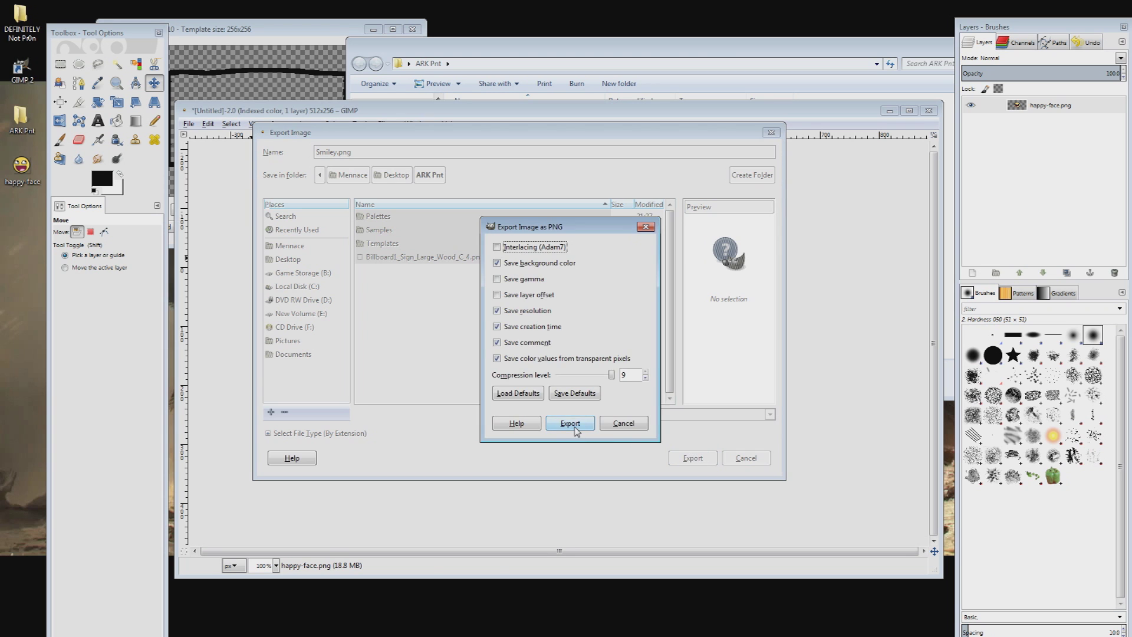
left_click(570, 424)
- Close the image without saving changes
left_click(929, 112)
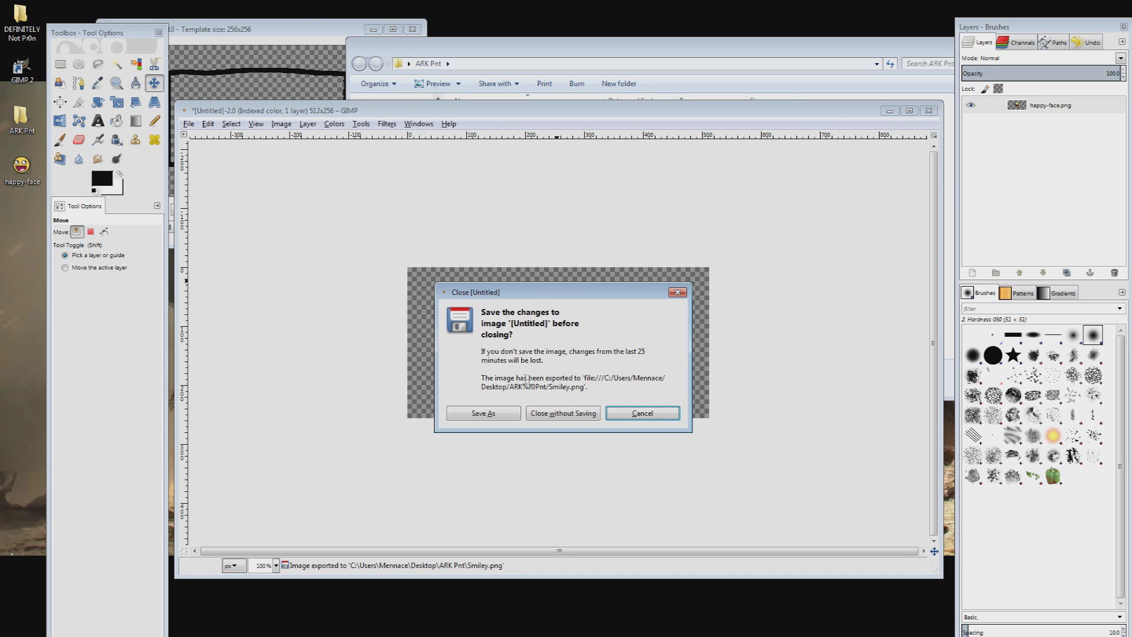
left_click(551, 413)
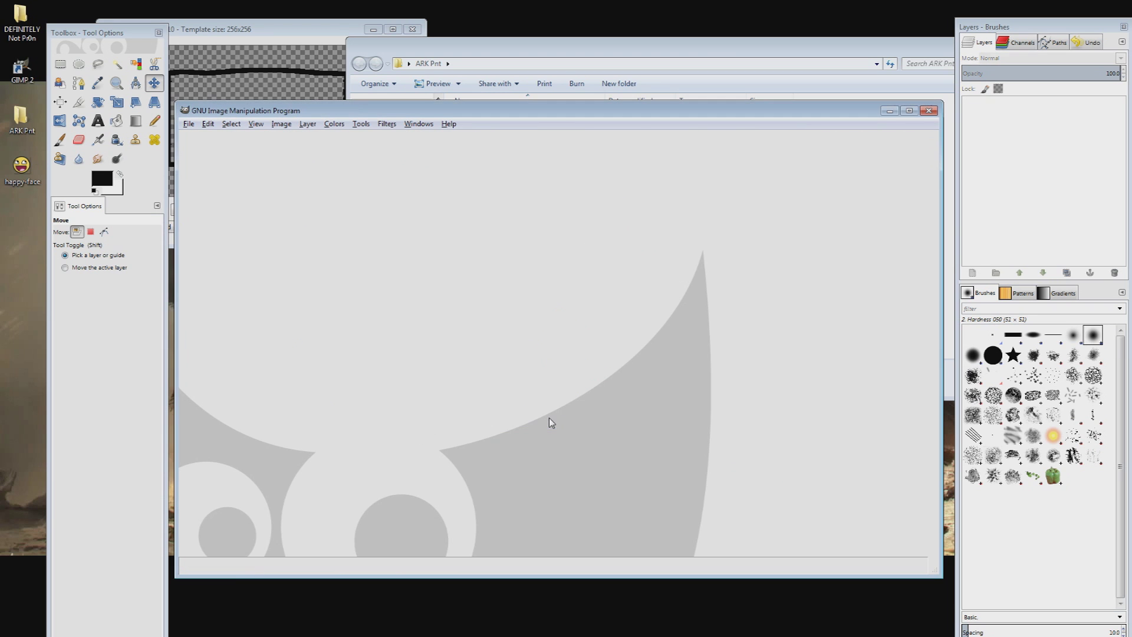
left_click(566, 50)
- Open Smiley.png in GIMP and scale the image to 256×256
left_click_drag(505, 182, 254, 270)
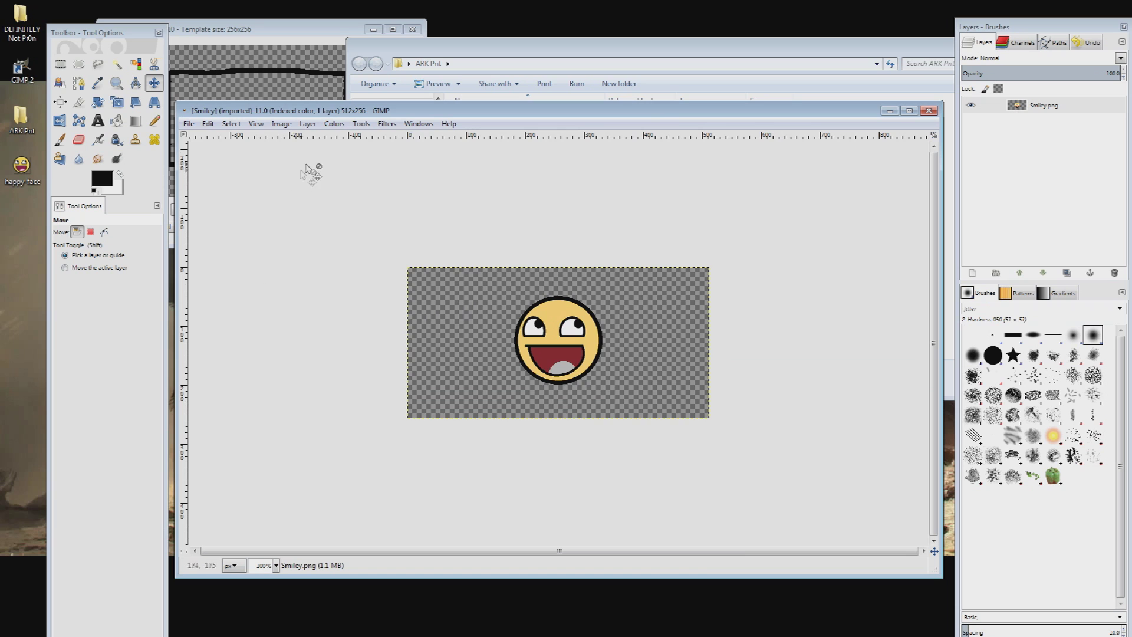
left_click(282, 124)
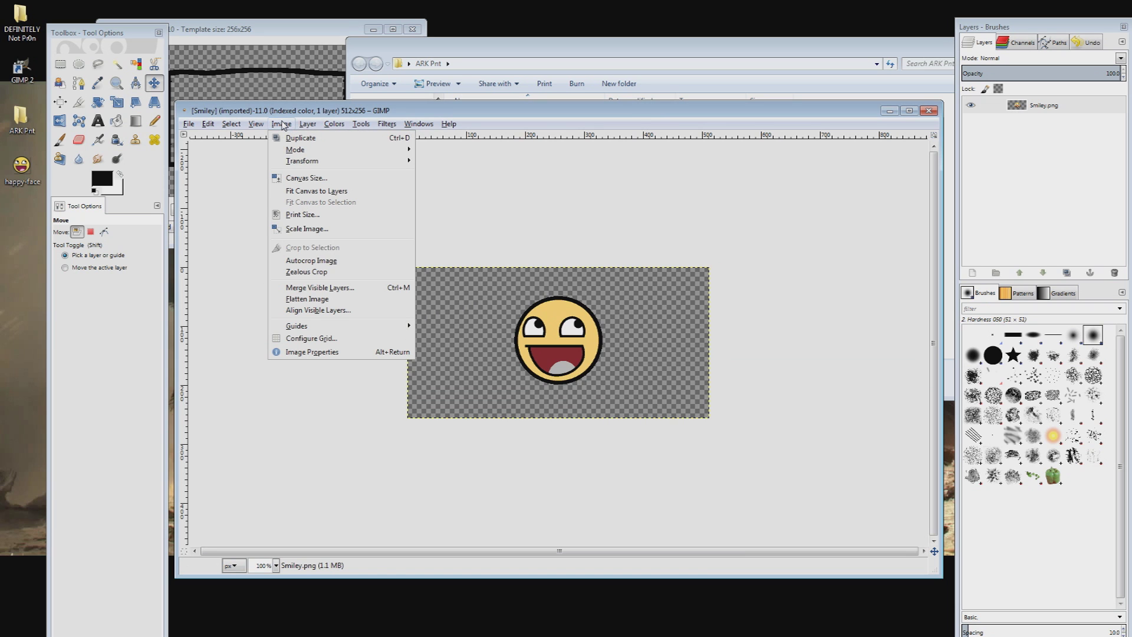
left_click(302, 230)
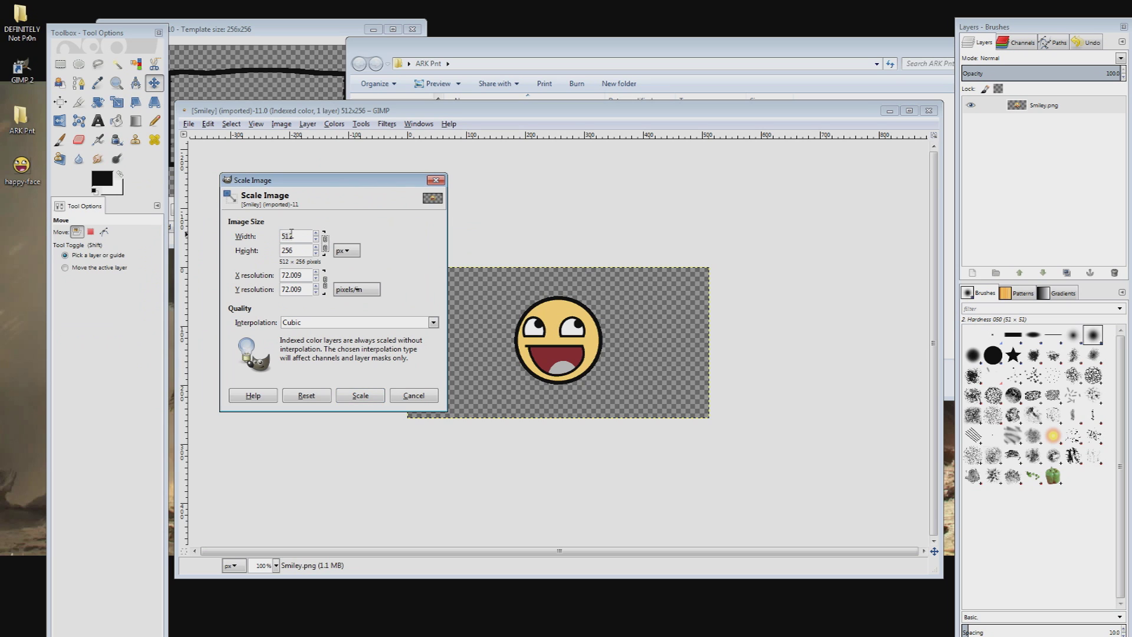
left_click_drag(296, 236, 241, 236)
type("256")
left_click(360, 395)
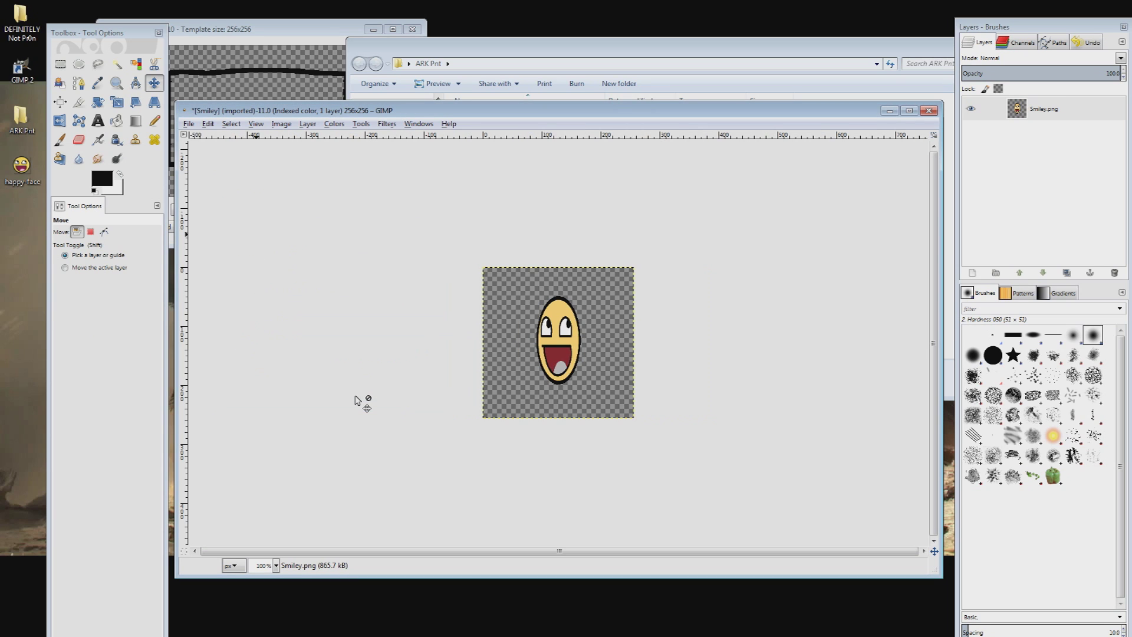
- Overwrite Smiley.png with the scaled image and close it without saving
left_click(189, 124)
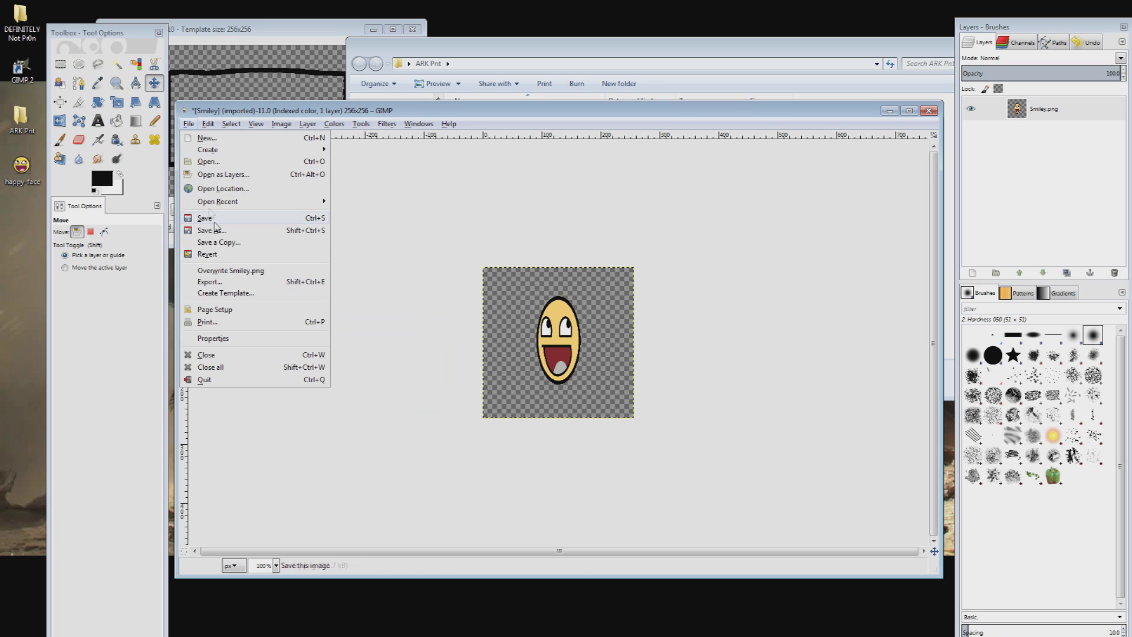
left_click(234, 276)
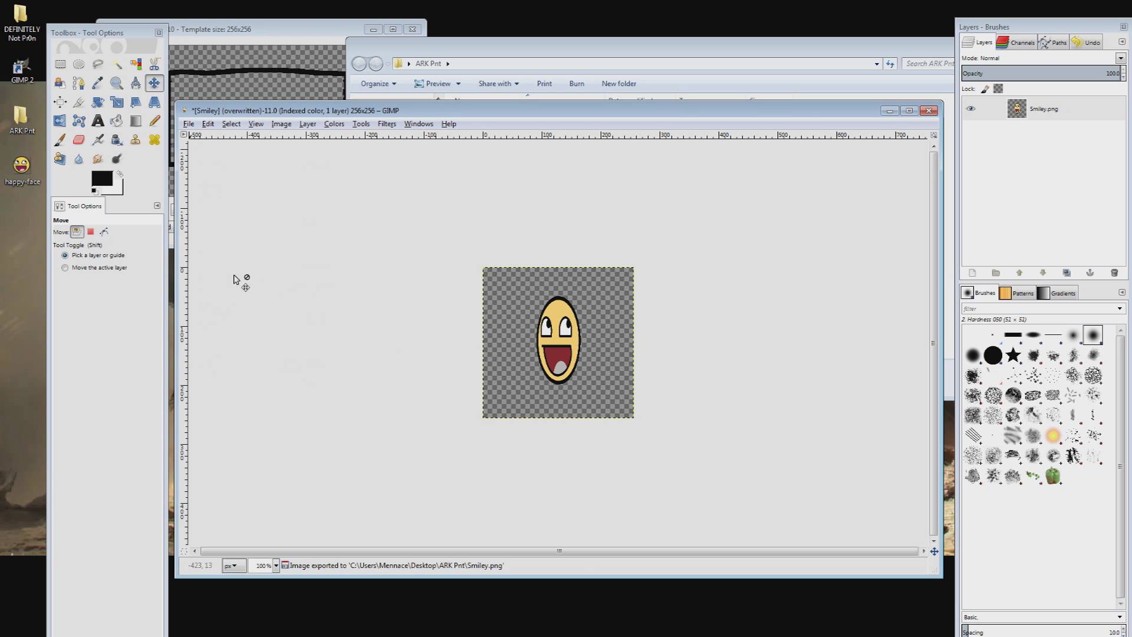
left_click(928, 110)
left_click(563, 414)
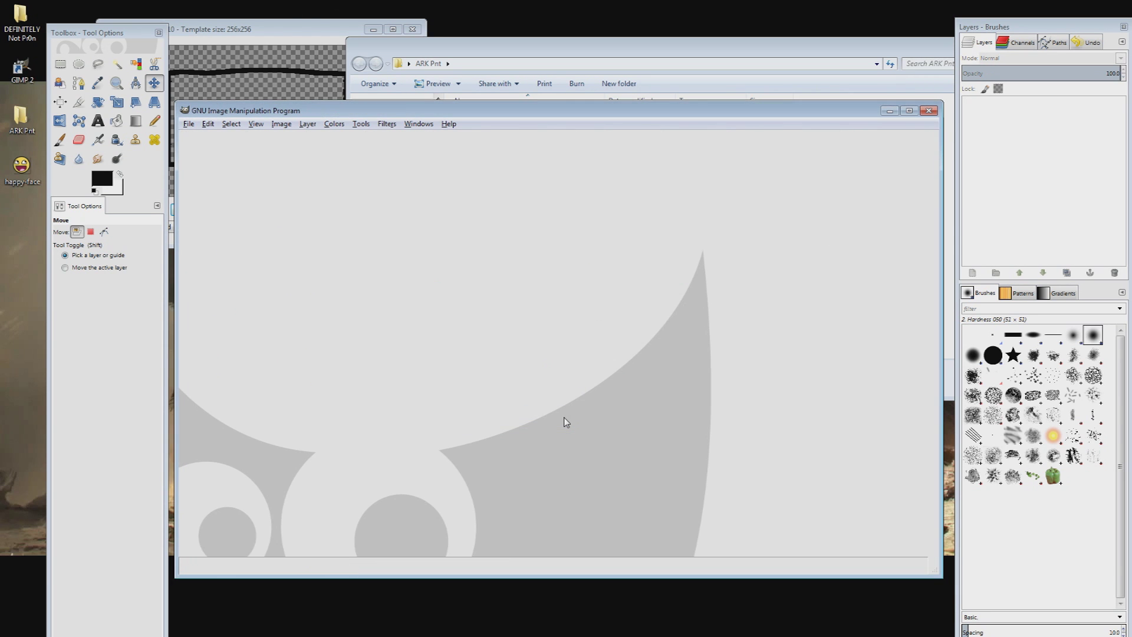
- Quit GIMP and load the Smiley image into ARKpnt Editor without reducing its colours
left_click(929, 110)
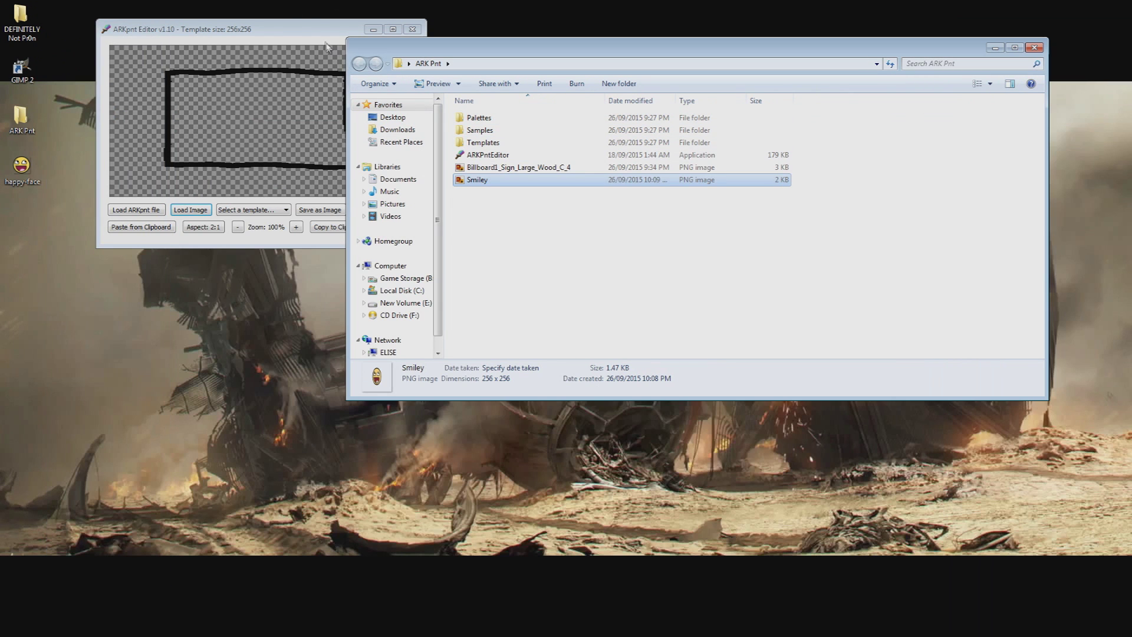
left_click(287, 30)
left_click(194, 211)
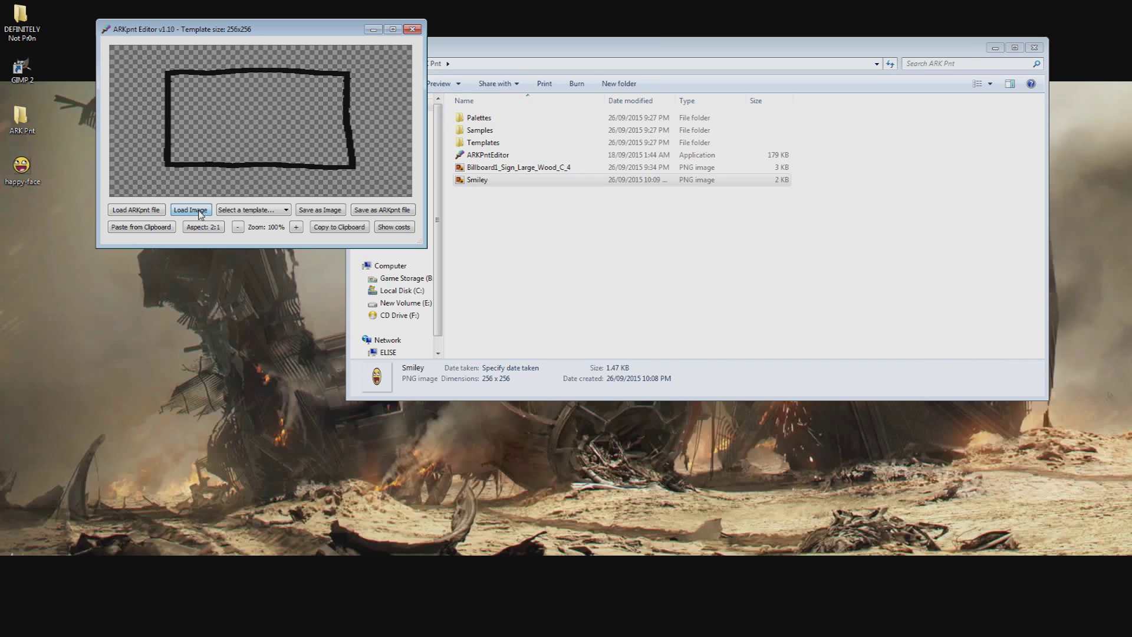
left_click(247, 168)
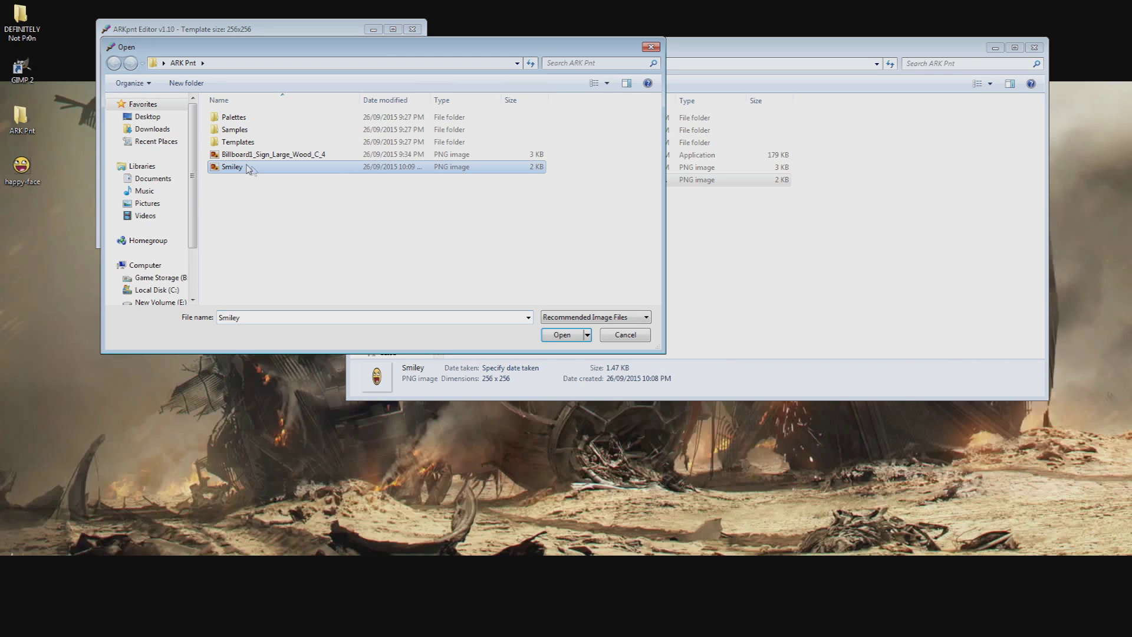
left_click(562, 335)
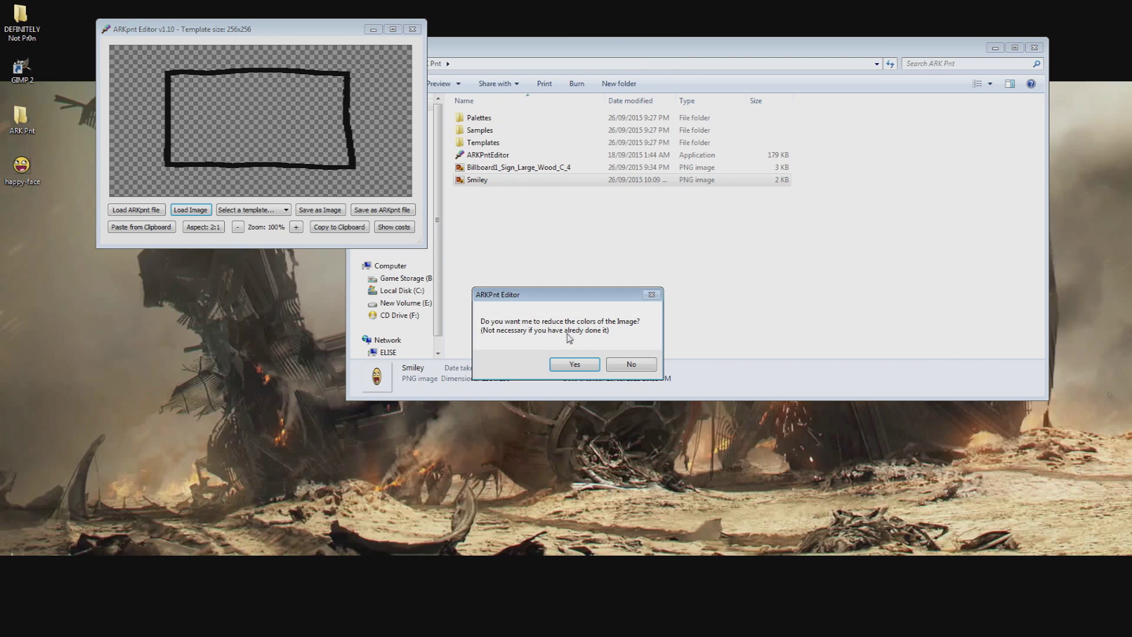
left_click(632, 364)
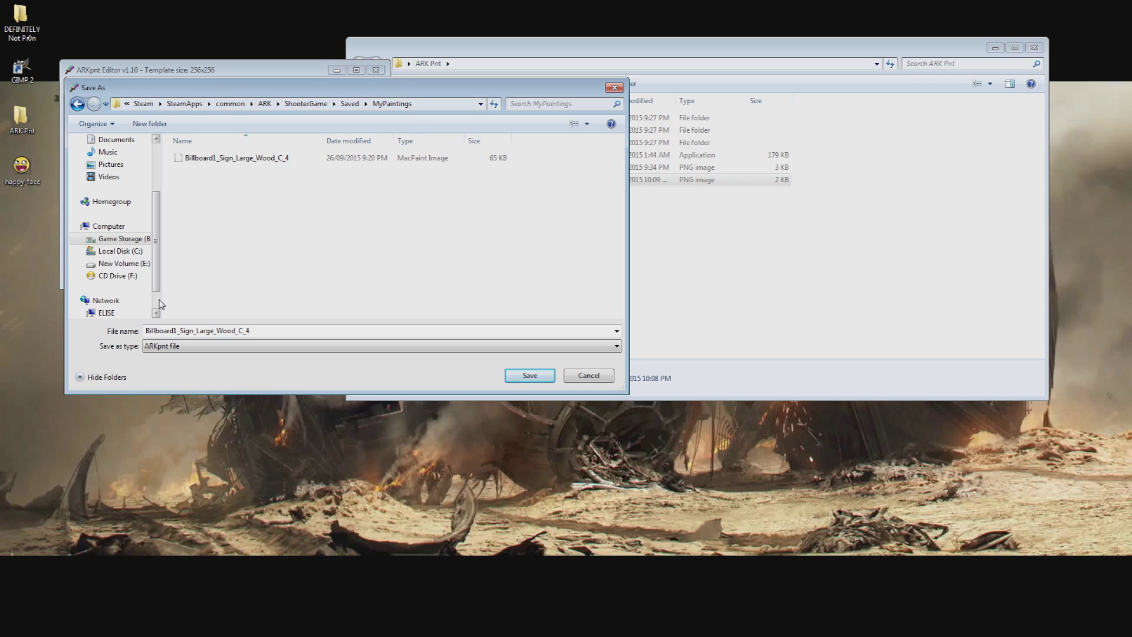
- Replace the Billboard1 prefix with Smiley and save as ARKpnt file Smiley_Sign_Large_Wood_C_4, then preview it
double_click(175, 330)
left_click(151, 329)
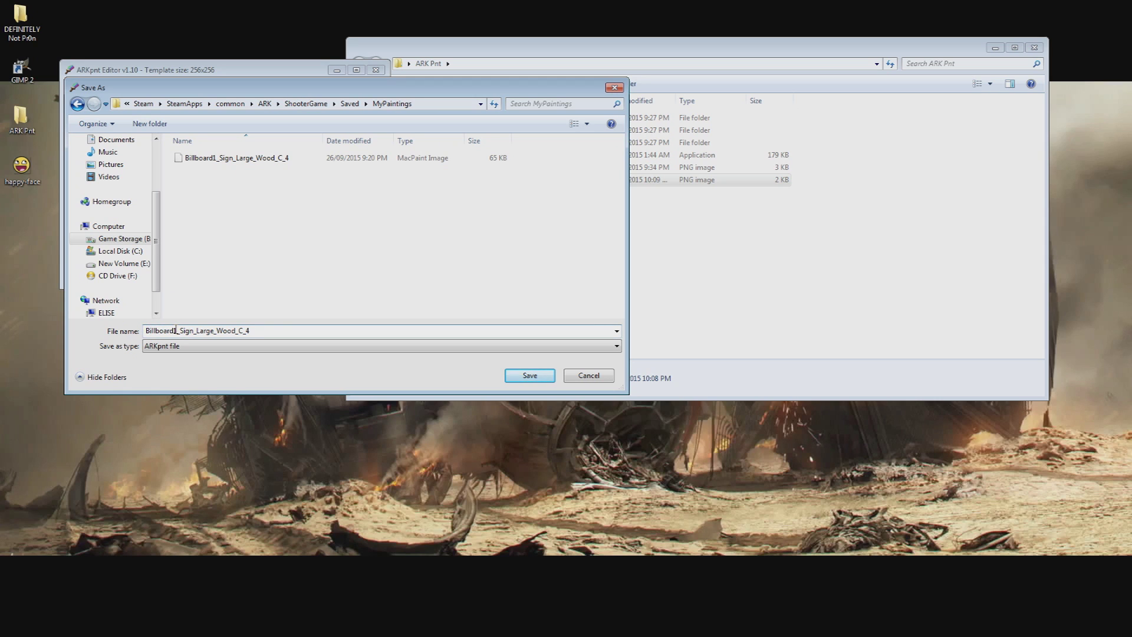
left_click_drag(175, 331, 145, 331)
key("BackSpace")
type("Smiley")
left_click_drag(160, 334, 127, 342)
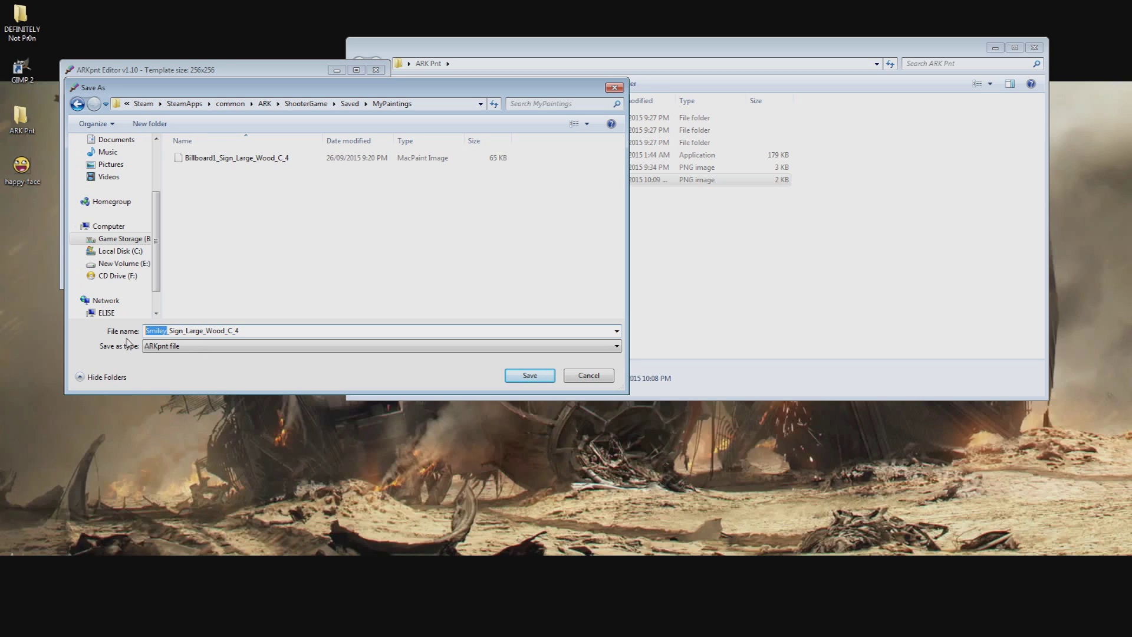
left_click(522, 377)
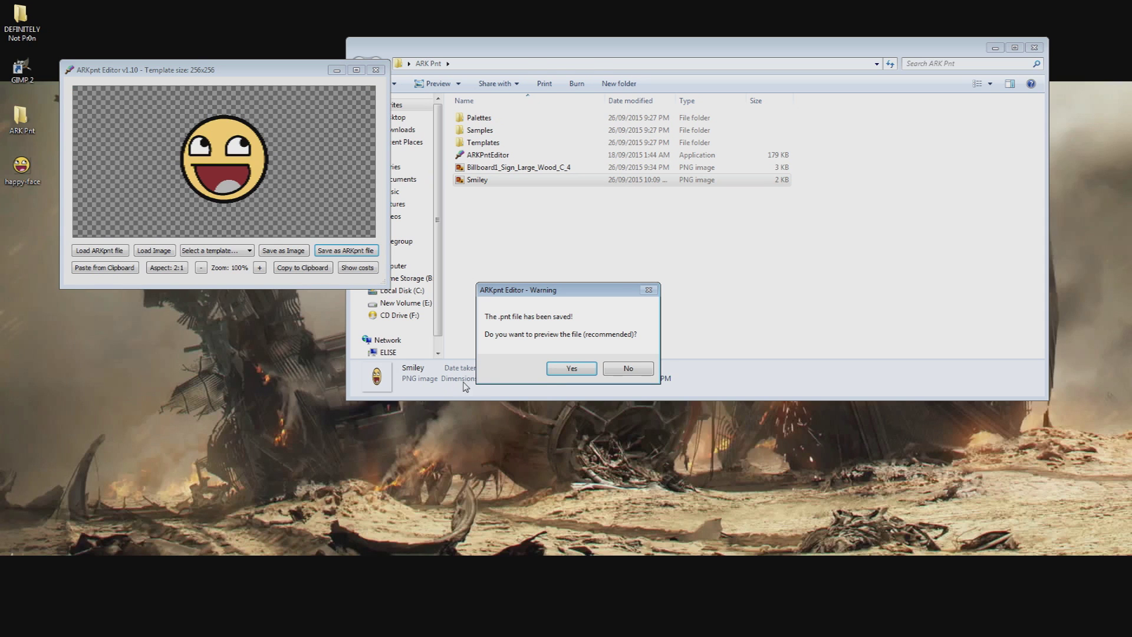
left_click(571, 369)
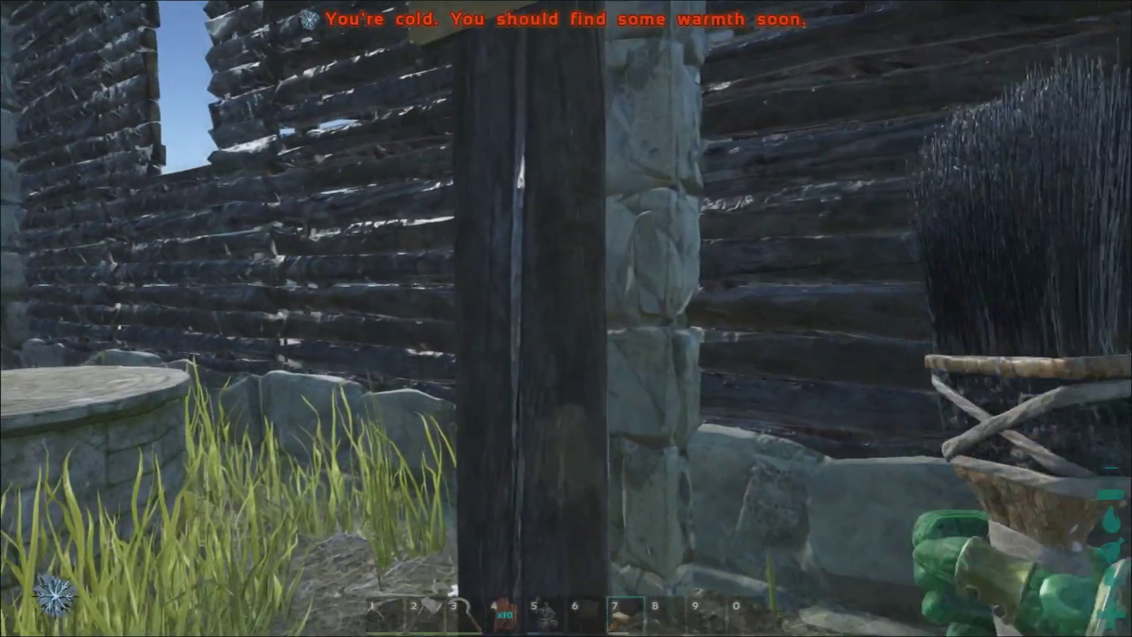
- From the signpost's saved paintings, select Smiley to paint it onto the sign, then exit the paint screen
key("e")
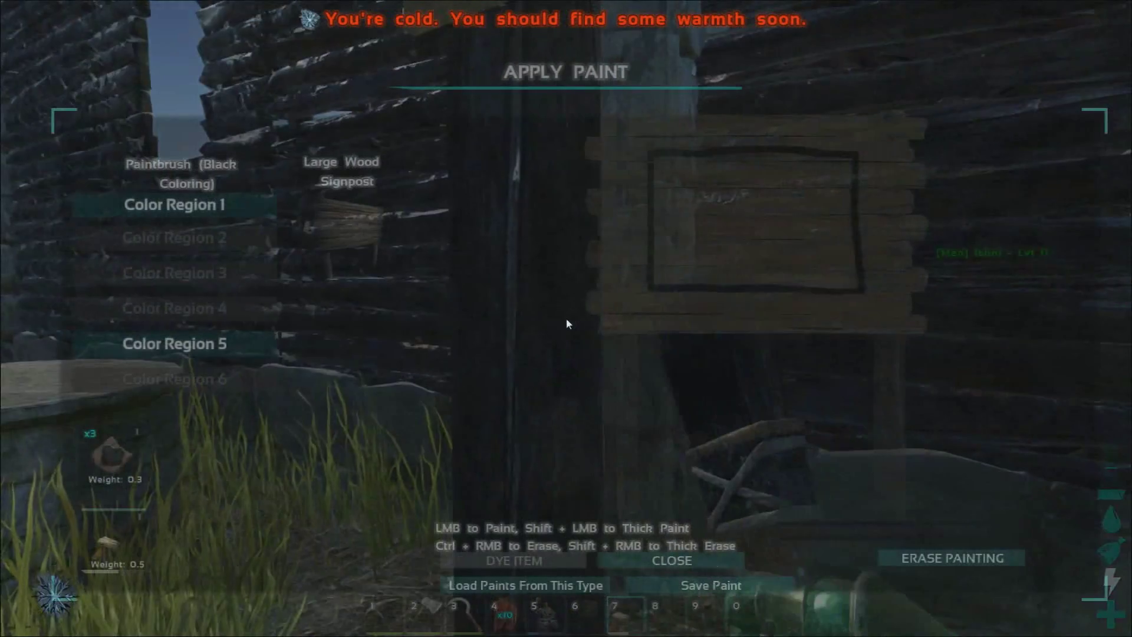
left_click(478, 588)
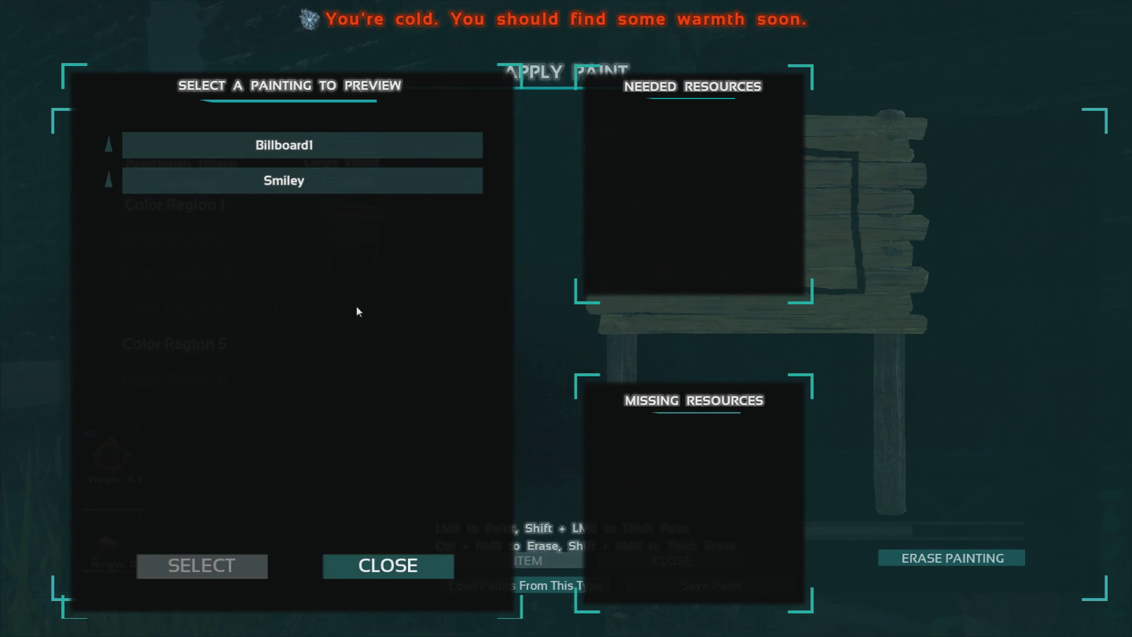
left_click(362, 183)
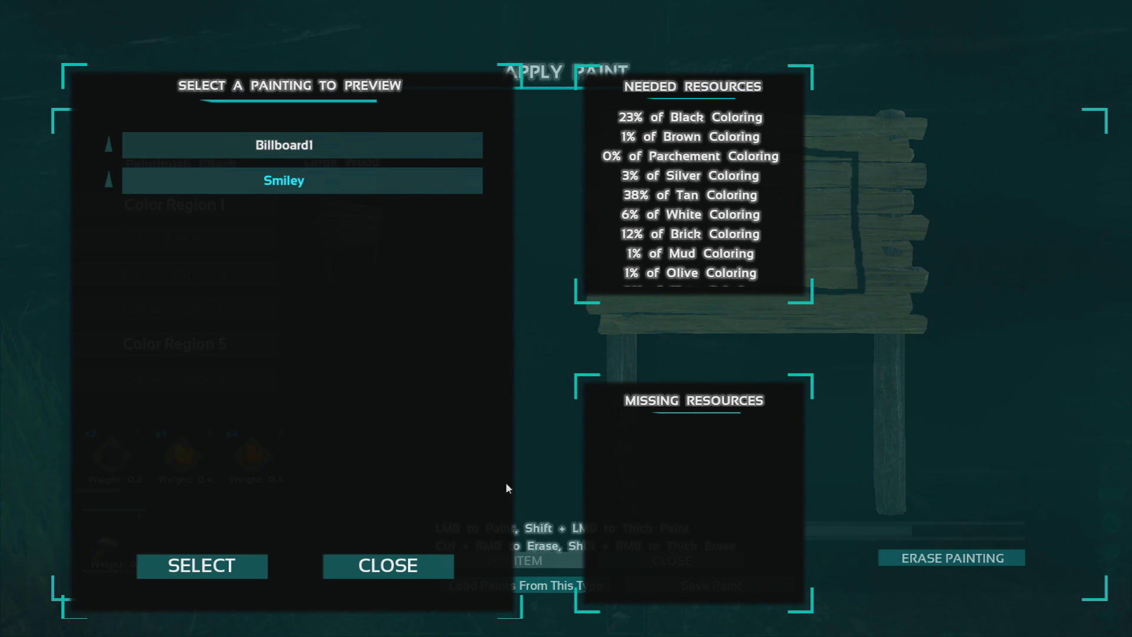
left_click(222, 563)
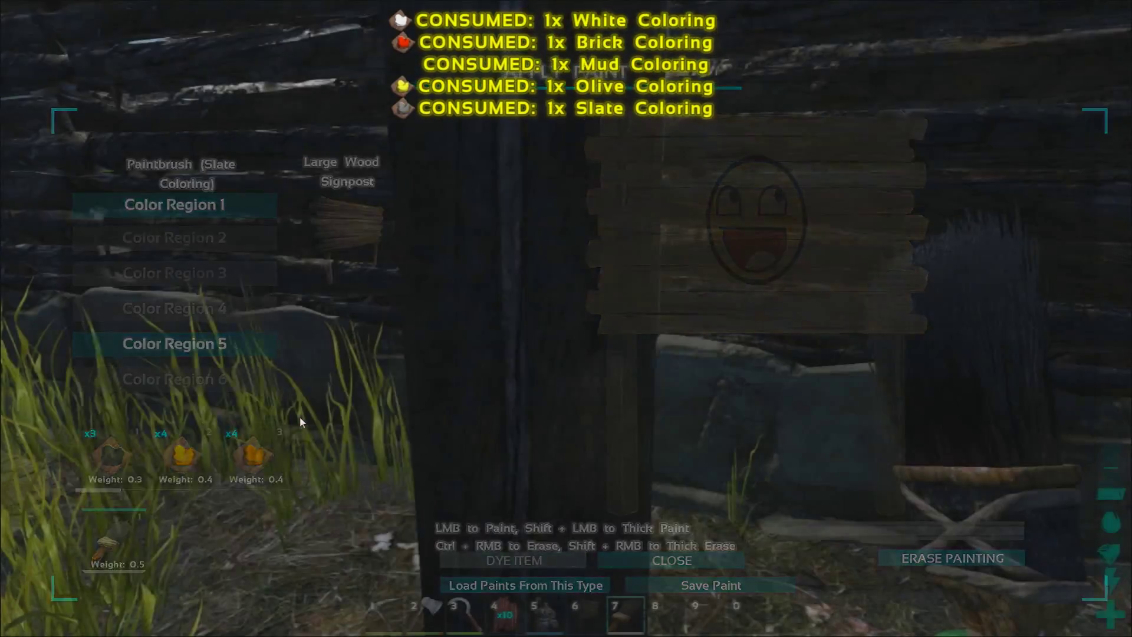
key("Escape")
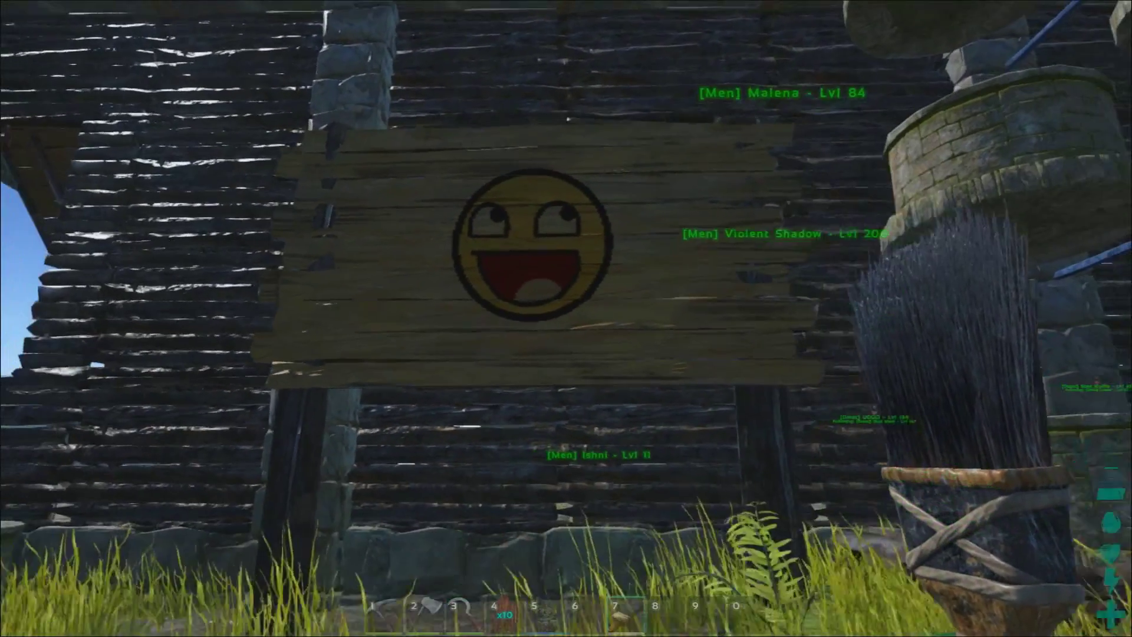